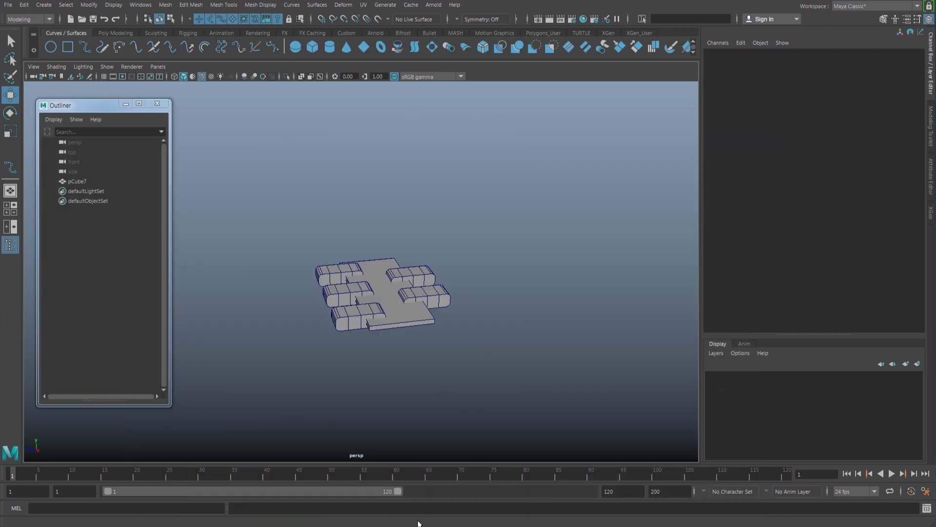
{"action": "left_click_drag", "start_coordinate": [414, 338], "coordinate": [400, 337], "text": "alt"}
{"action": "left_click", "coordinate": [400, 271]}
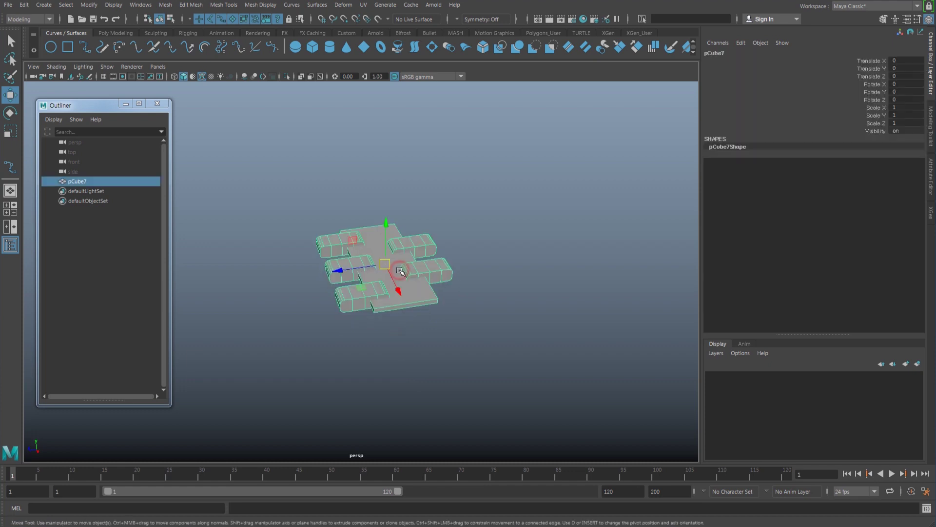
{"action": "left_click", "coordinate": [85, 181]}
{"action": "left_click_drag", "start_coordinate": [413, 294], "coordinate": [416, 292], "text": "alt"}
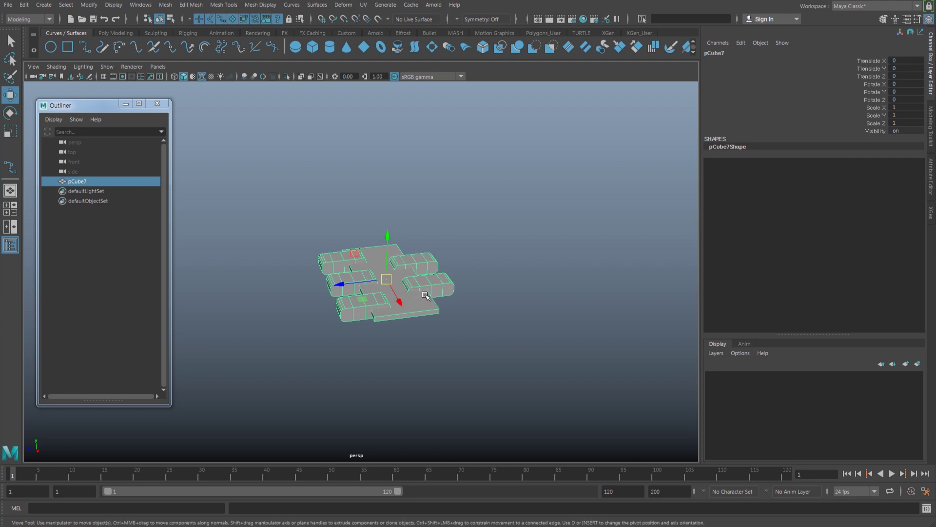
{"action": "left_click", "coordinate": [490, 284]}
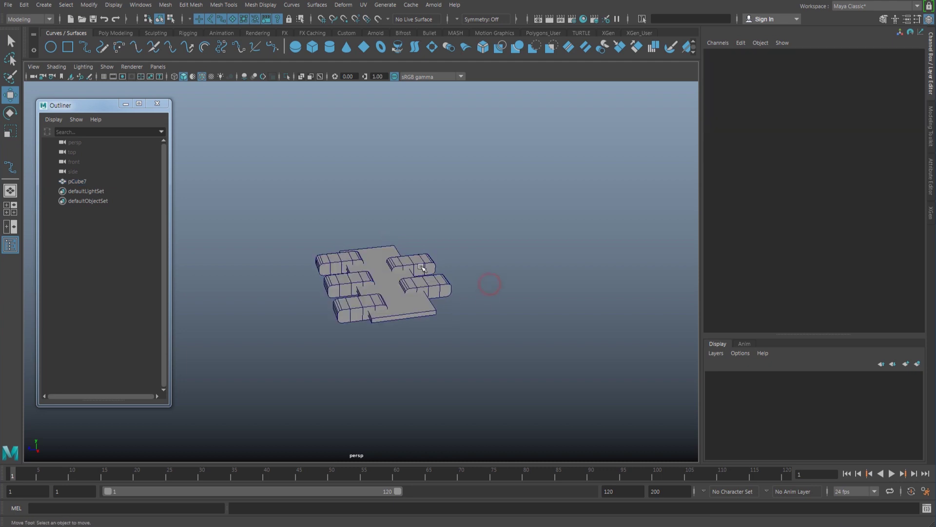
Create a NURBS circle at the origin and set its Rotate Z to 90.
{"action": "left_click", "coordinate": [50, 51]}
{"action": "left_click_drag", "start_coordinate": [419, 317], "coordinate": [418, 297], "text": "alt"}
{"action": "key", "text": "e"}
{"action": "left_click_drag", "start_coordinate": [379, 259], "coordinate": [376, 322]}
{"action": "double_click", "coordinate": [904, 100]}
{"action": "type", "text": "9"}
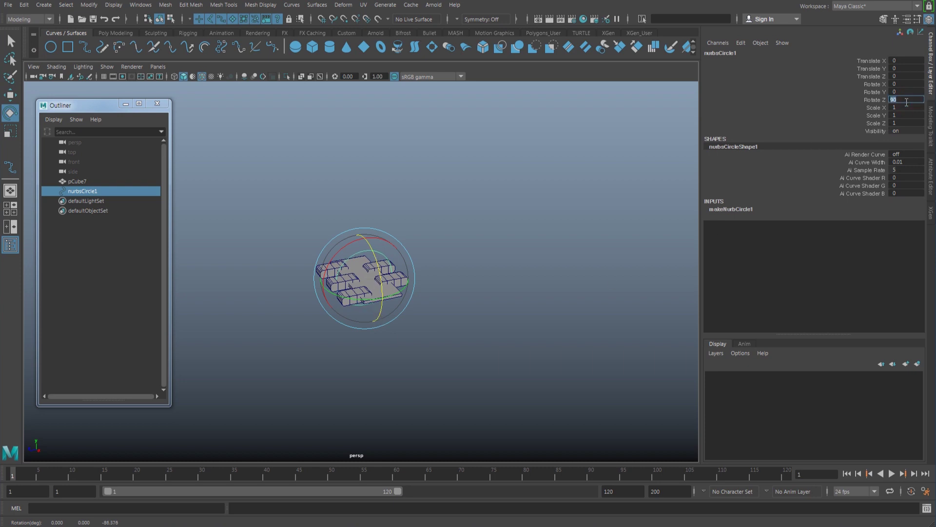
{"action": "type", "text": "0"}
{"action": "key", "text": "Return"}
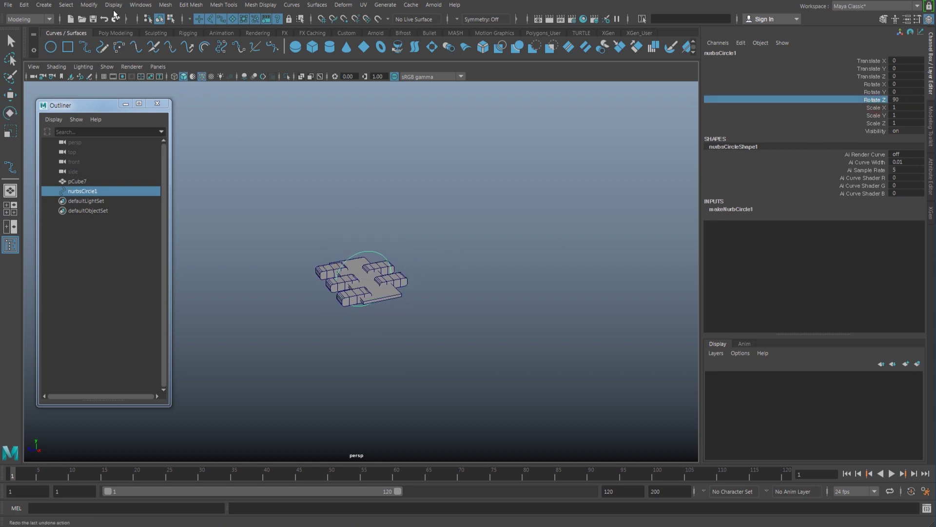
Freeze the circle's transformations and set its radius to 10.
{"action": "left_click", "coordinate": [89, 5]}
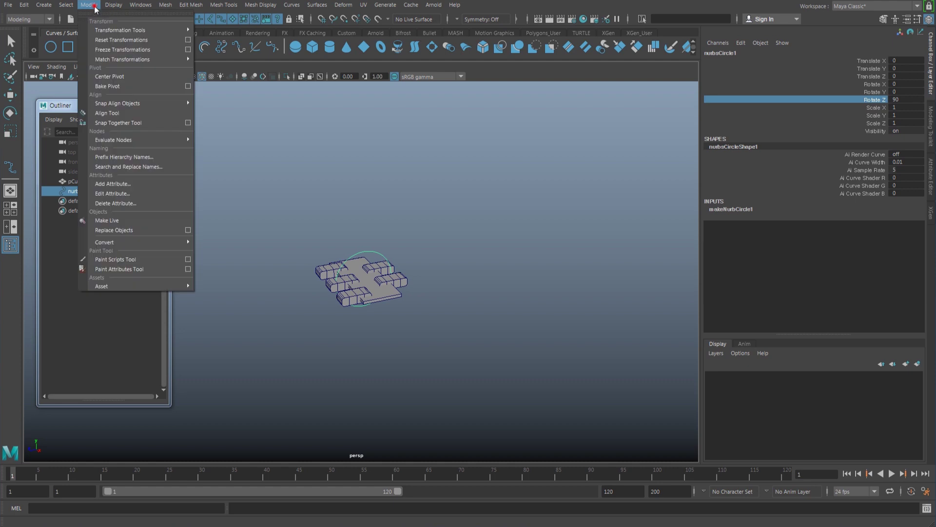
{"action": "left_click", "coordinate": [118, 51]}
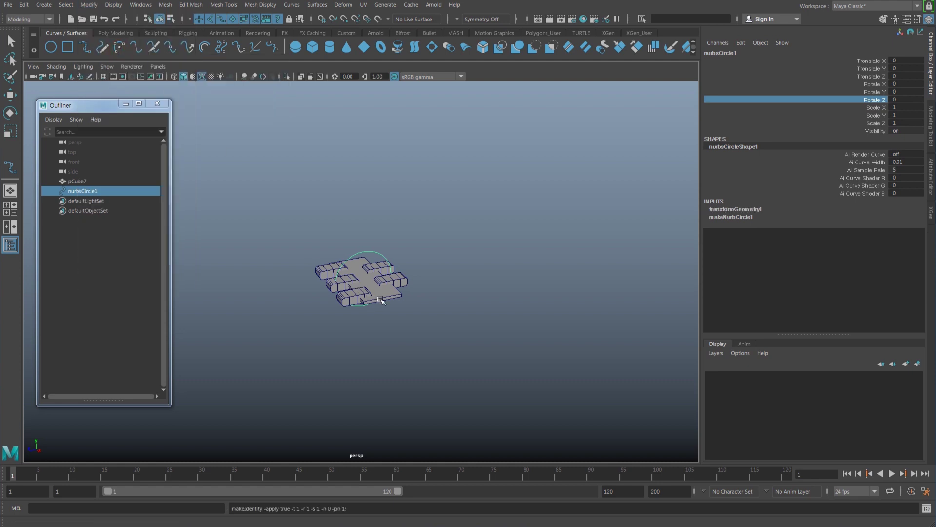
{"action": "scroll", "coordinate": [381, 300], "scroll_direction": "down", "scroll_amount": 1}
{"action": "key", "text": "w"}
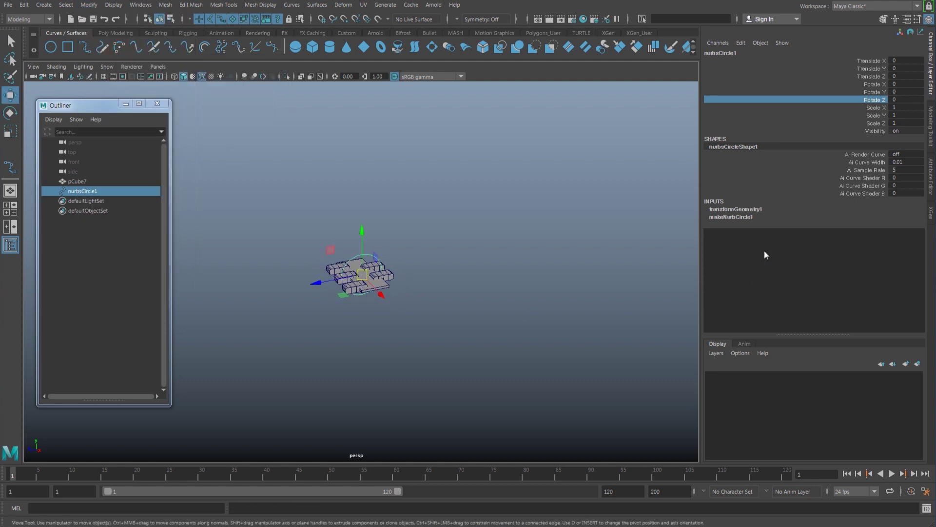
{"action": "left_click", "coordinate": [741, 217]}
{"action": "left_click", "coordinate": [878, 271]}
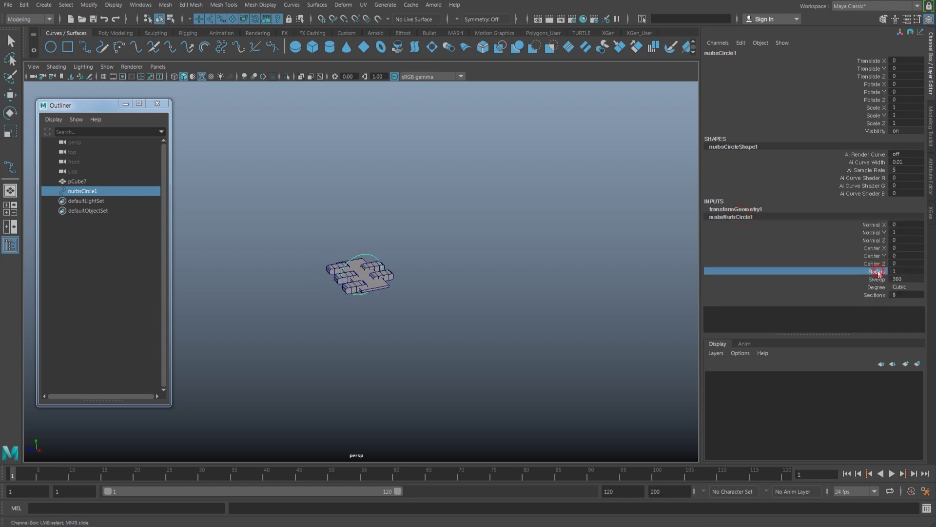
{"action": "middle_click_drag", "start_coordinate": [395, 303], "coordinate": [500, 325]}
{"action": "scroll", "coordinate": [500, 325], "scroll_direction": "down", "scroll_amount": 3}
{"action": "left_click_drag", "start_coordinate": [476, 325], "coordinate": [424, 326], "text": "alt"}
{"action": "key", "text": "w"}
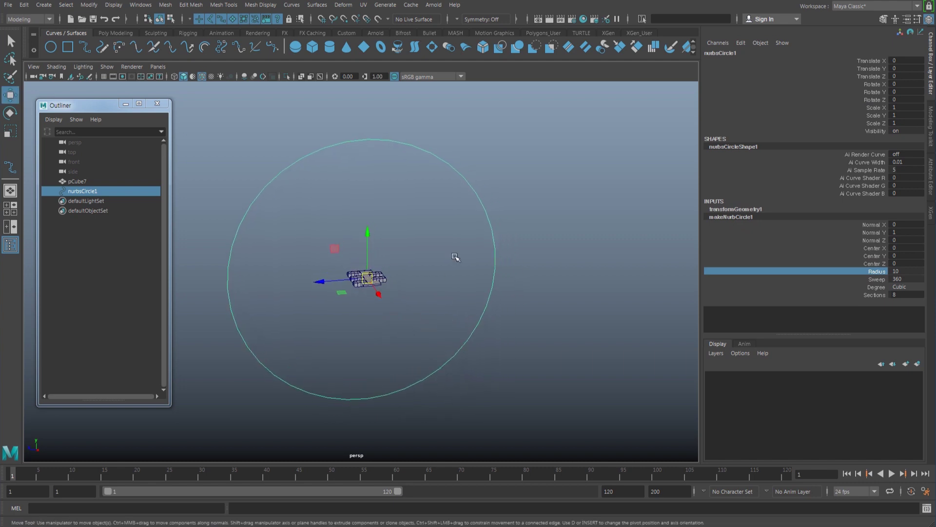
{"action": "left_click_drag", "start_coordinate": [456, 257], "coordinate": [531, 252]}
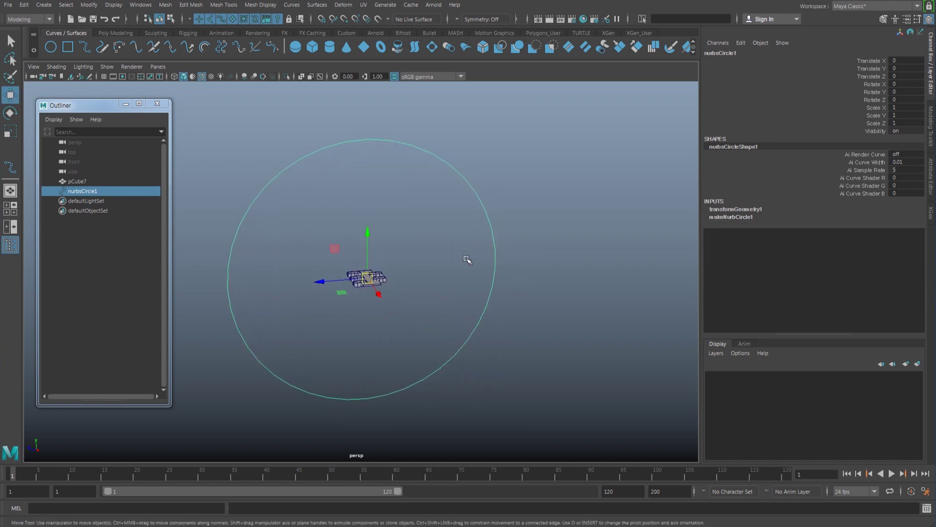
Try pulling the circle's uppermost control vertex downward, undo the move and return to object selection.
{"action": "right_click", "coordinate": [468, 183]}
{"action": "right_click_drag", "start_coordinate": [467, 182], "coordinate": [417, 185]}
{"action": "left_click_drag", "start_coordinate": [420, 190], "coordinate": [396, 176], "text": "alt"}
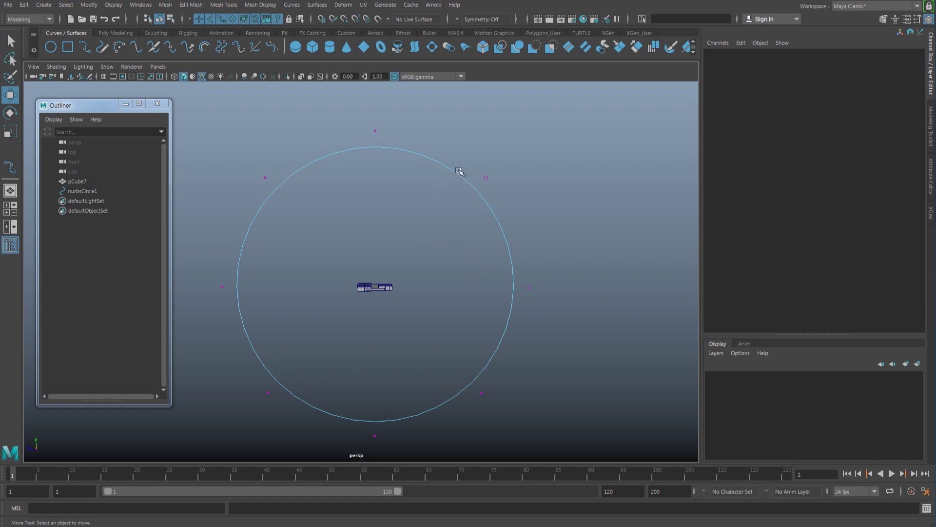
{"action": "left_click_drag", "start_coordinate": [413, 149], "coordinate": [375, 149]}
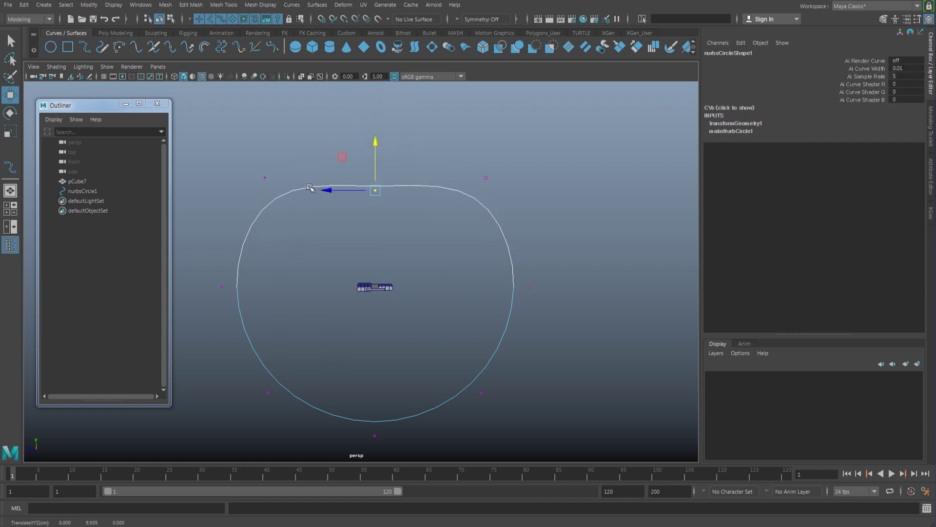
{"action": "key", "text": "ctrl+z"}
{"action": "right_click_drag", "start_coordinate": [409, 151], "coordinate": [458, 139]}
{"action": "left_click_drag", "start_coordinate": [431, 144], "coordinate": [422, 184]}
Rebuild the circle curve uniformly with 32 spans and cubic degree, keeping the ends.
{"action": "key", "text": "space"}
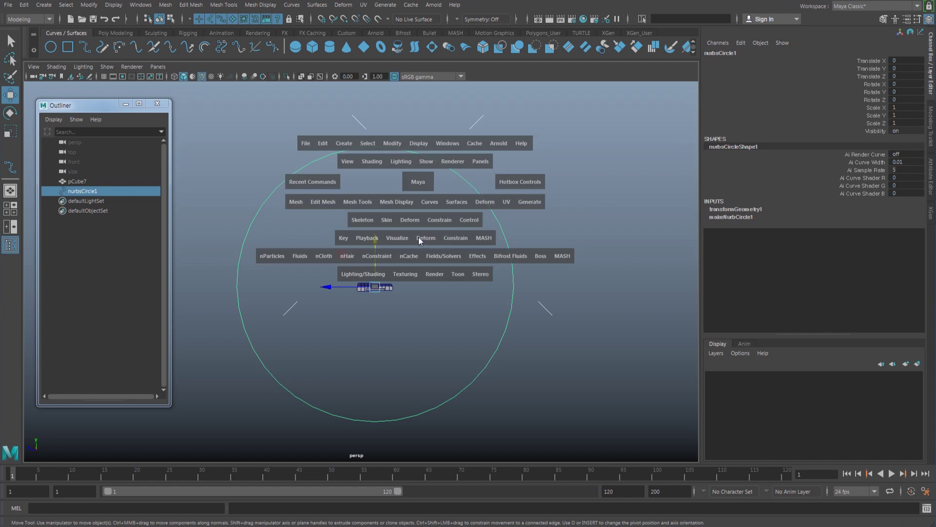
{"action": "left_click", "coordinate": [426, 204]}
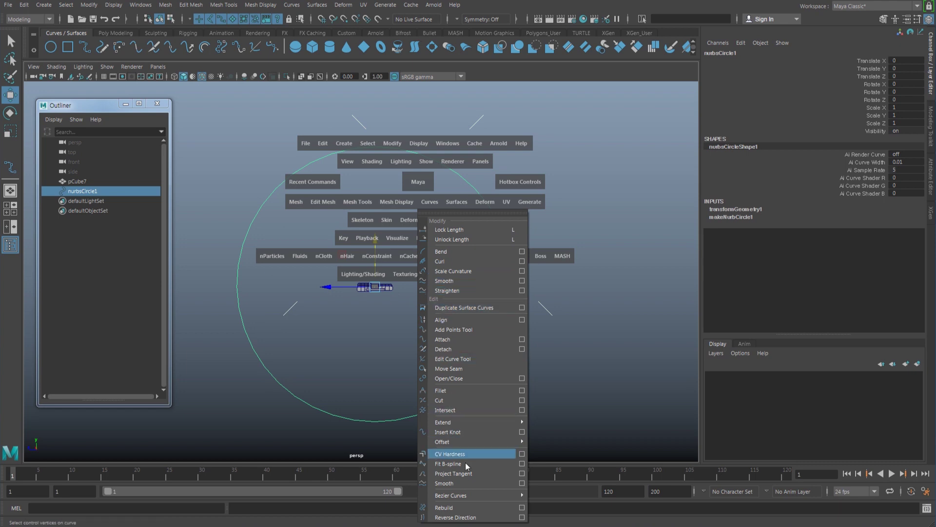
{"action": "left_click", "coordinate": [521, 507]}
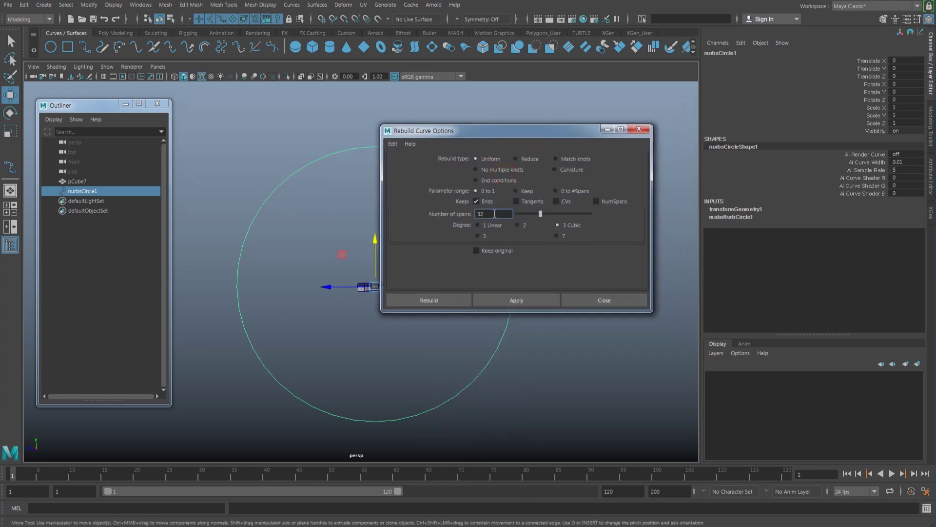
{"action": "left_click", "coordinate": [448, 299]}
Try moving one control vertex on the upper arc of the rebuilt circle, undo it and reselect the whole curve.
{"action": "right_click_drag", "start_coordinate": [378, 151], "coordinate": [315, 151]}
{"action": "left_click_drag", "start_coordinate": [299, 141], "coordinate": [320, 163]}
{"action": "key", "text": "ctrl+z"}
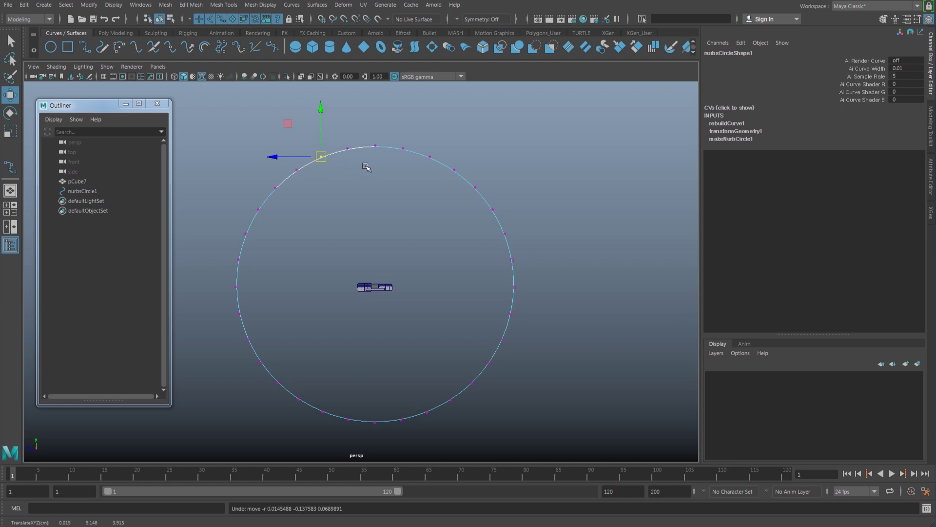
{"action": "right_click_drag", "start_coordinate": [390, 150], "coordinate": [418, 140]}
{"action": "left_click", "coordinate": [415, 142]}
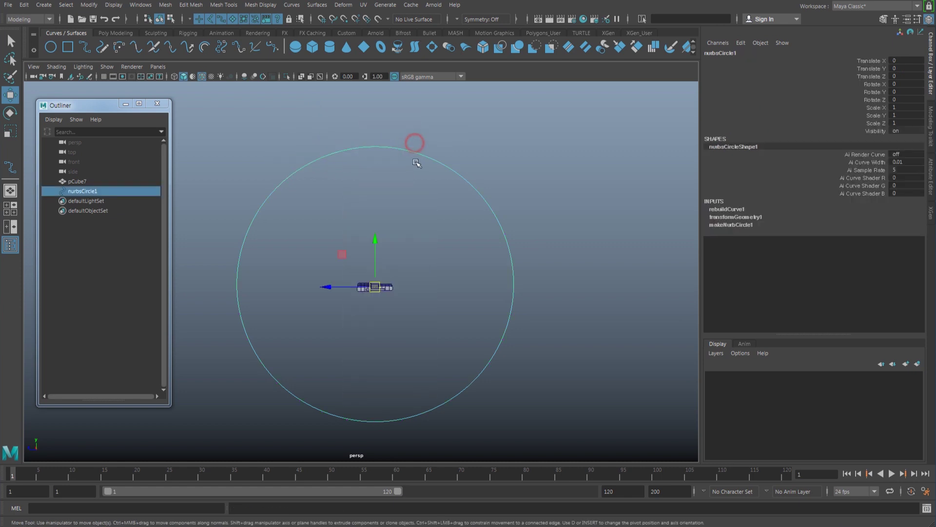
Delete the construction history of the rebuilt circle.
{"action": "left_click_drag", "start_coordinate": [416, 214], "coordinate": [420, 215], "text": "alt"}
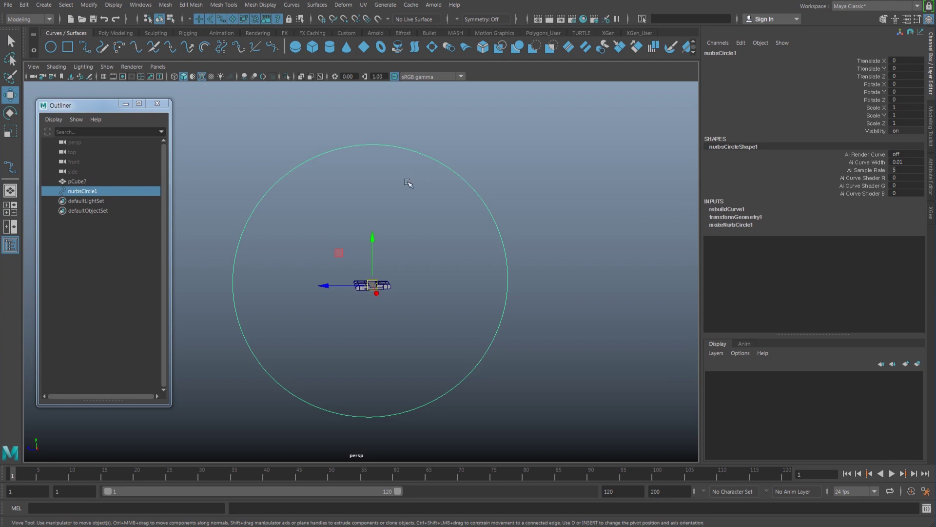
{"action": "left_click", "coordinate": [24, 5]}
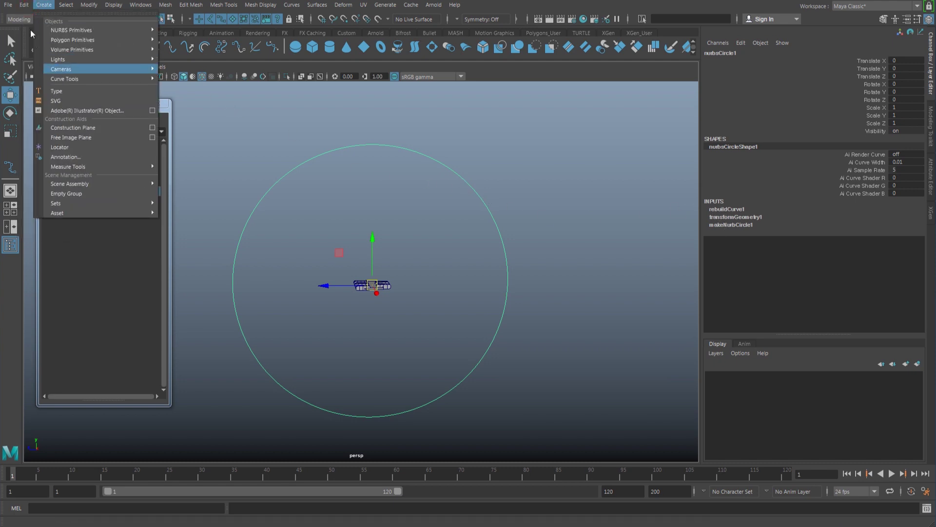
{"action": "mouse_move", "coordinate": [54, 120]}
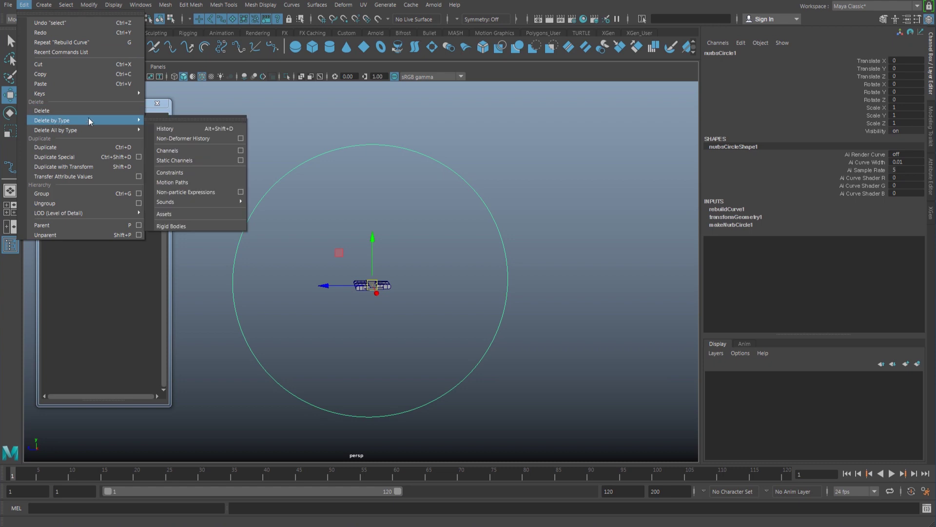
{"action": "left_click", "coordinate": [191, 127]}
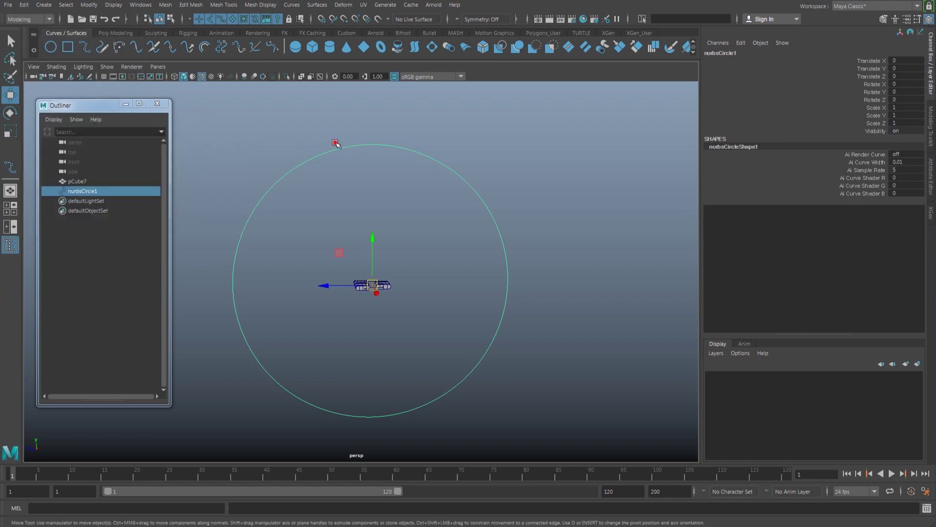
{"action": "middle_click_drag", "start_coordinate": [334, 171], "coordinate": [356, 181], "text": "alt"}
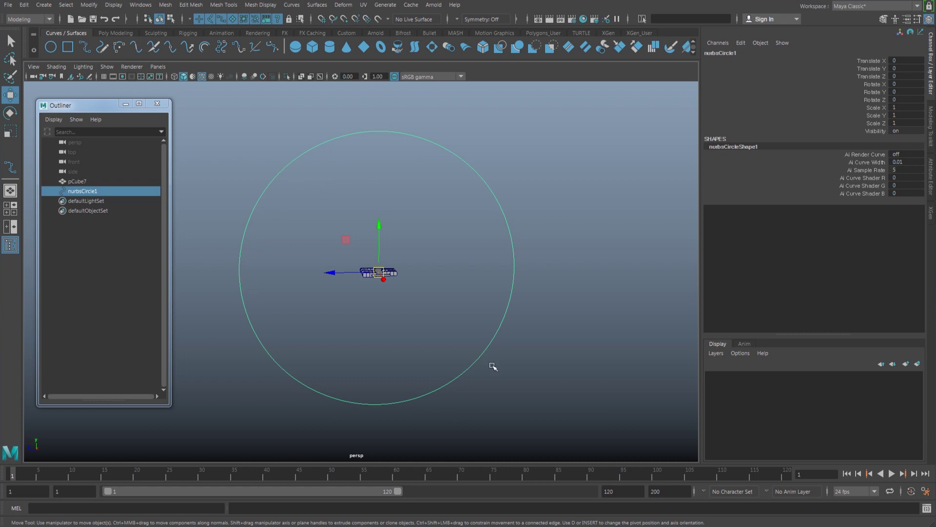
Rename the circle to base and duplicate it three times.
{"action": "double_click", "coordinate": [95, 191]}
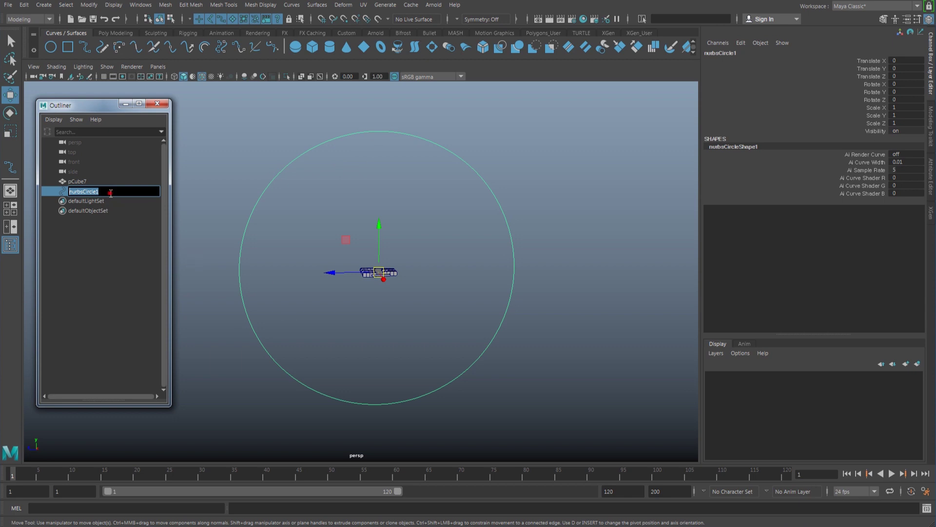
{"action": "type", "text": "case"}
{"action": "key", "text": "Return"}
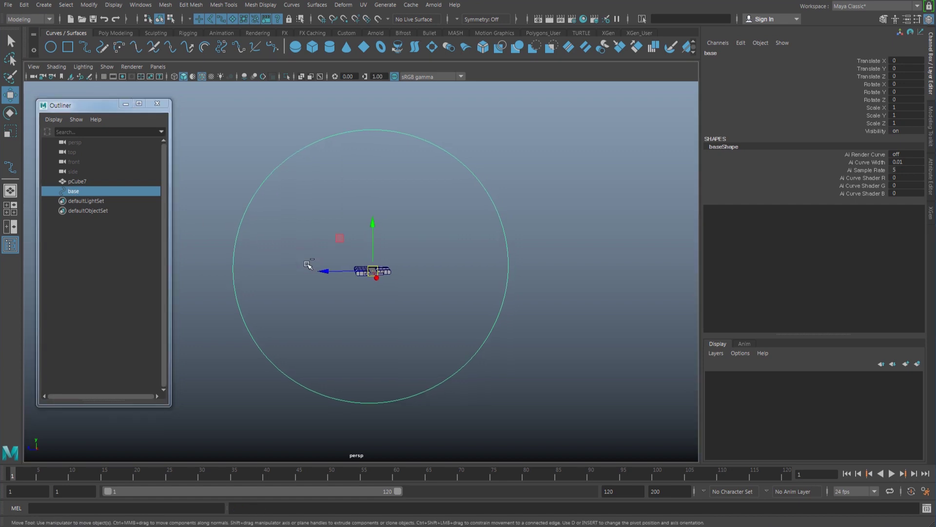
{"action": "key", "text": "ctrl+d"}
{"action": "key", "text": "ctrl+d"}
{"action": "key", "text": "ctrl+d"}
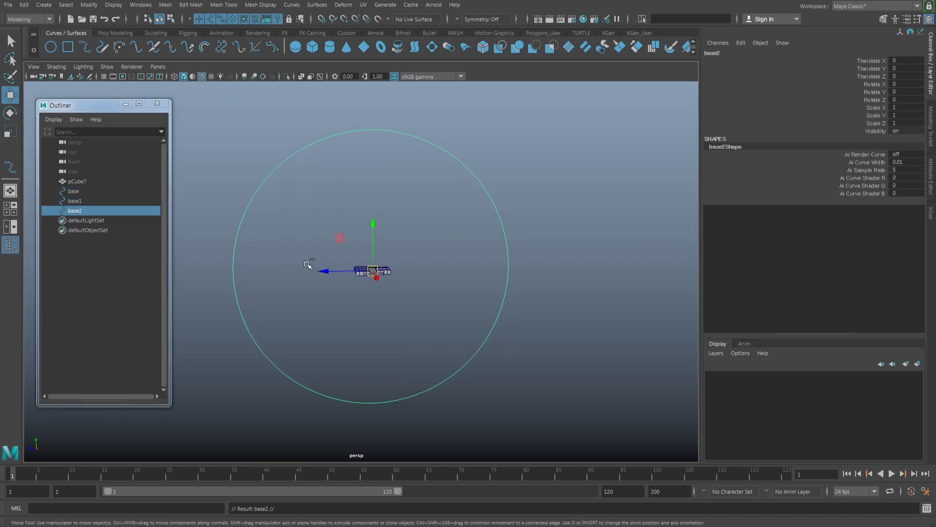
Rename the three duplicated circles target1, target2 and target3.
{"action": "left_click", "coordinate": [94, 203]}
{"action": "double_click", "coordinate": [94, 203]}
{"action": "type", "text": "target1"}
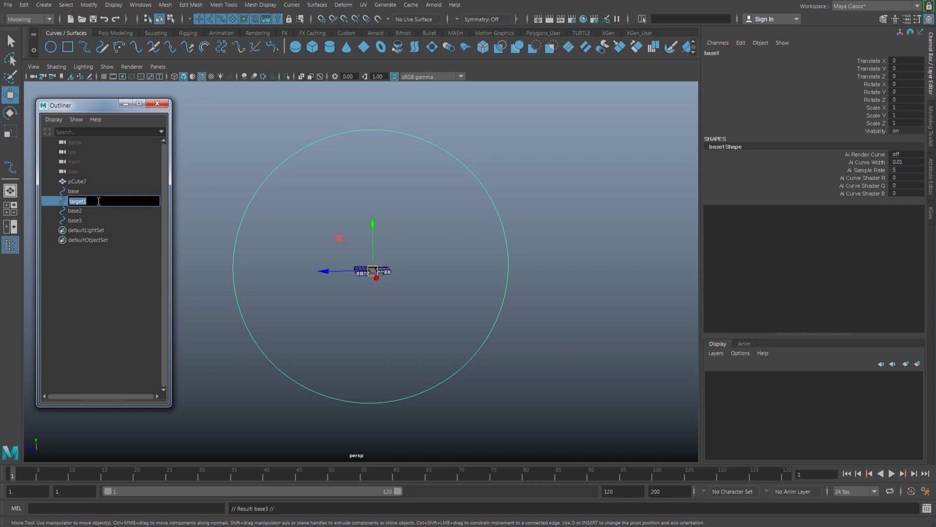
{"action": "double_click", "coordinate": [93, 212]}
{"action": "type", "text": "target1"}
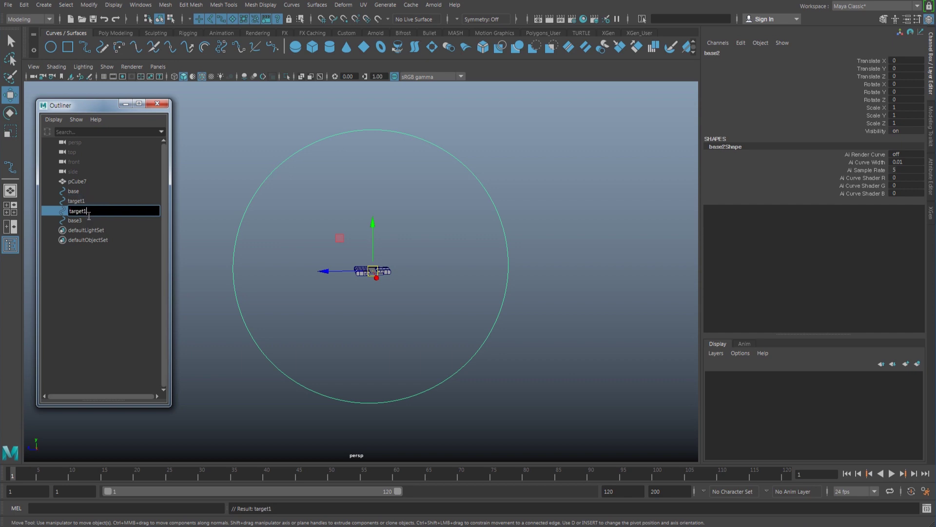
{"action": "key", "text": "BackSpace"}
{"action": "type", "text": "2"}
{"action": "double_click", "coordinate": [86, 221]}
{"action": "type", "text": "target1"}
{"action": "key", "text": "BackSpace"}
{"action": "type", "text": "3"}
{"action": "left_click", "coordinate": [88, 211]}
Examine the overlapping base, target1, target2 and target3 circles, selecting them individually and together.
{"action": "left_click", "coordinate": [84, 218]}
{"action": "left_click", "coordinate": [86, 211]}
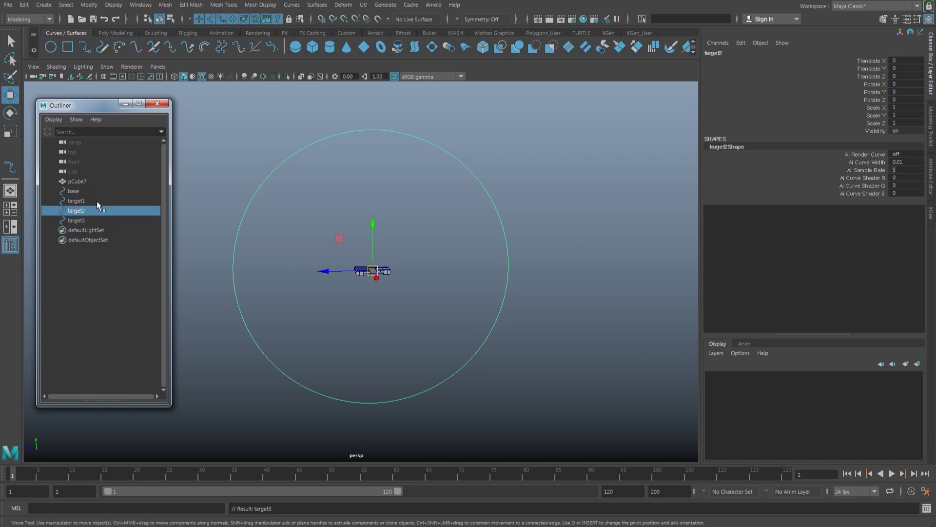
{"action": "left_click", "coordinate": [90, 200]}
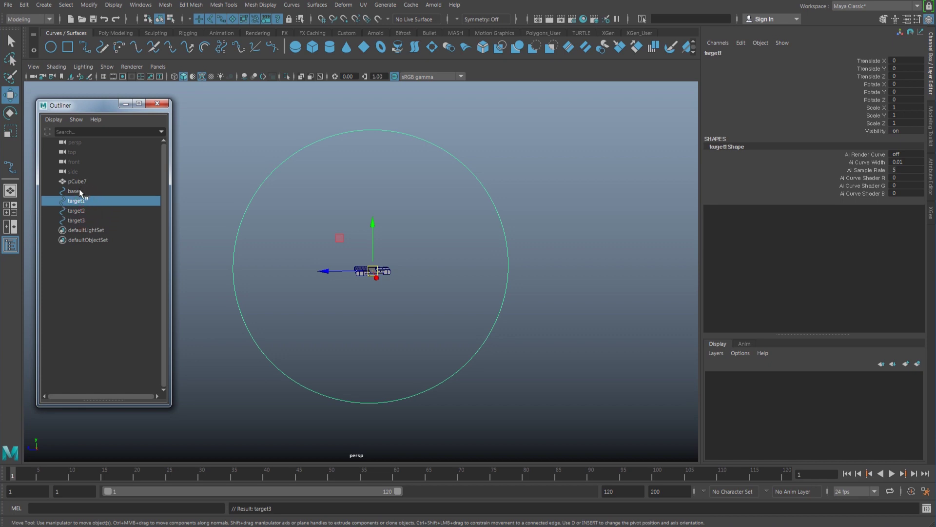
{"action": "left_click", "coordinate": [79, 190]}
{"action": "left_click", "coordinate": [82, 220], "text": "shift"}
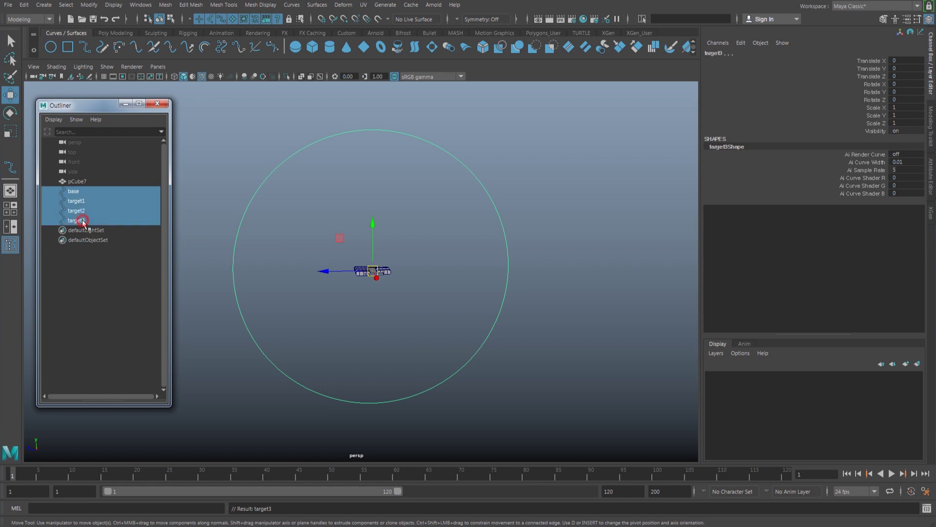
{"action": "left_click_drag", "start_coordinate": [254, 230], "coordinate": [296, 284], "text": "alt"}
{"action": "left_click", "coordinate": [89, 189]}
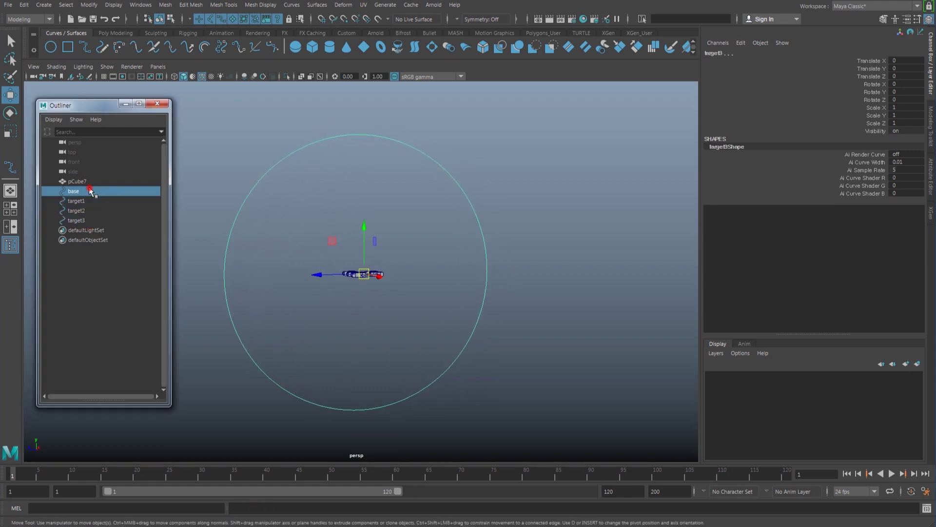
{"action": "left_click", "coordinate": [87, 220], "text": "shift"}
{"action": "left_click_drag", "start_coordinate": [255, 223], "coordinate": [349, 307], "text": "alt"}
{"action": "left_click_drag", "start_coordinate": [418, 293], "coordinate": [395, 212], "text": "alt"}
Clear the selection and create a polygon cylinder at the origin.
{"action": "left_click", "coordinate": [411, 226]}
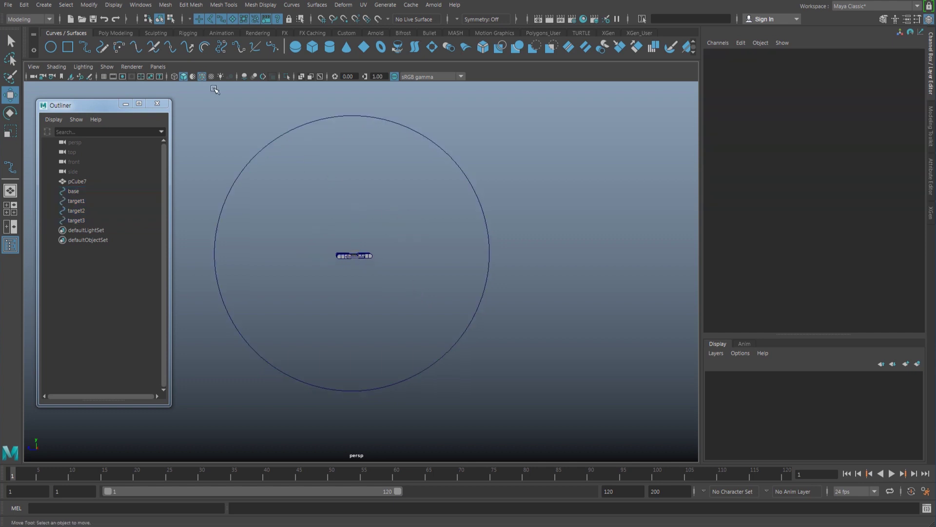
{"action": "right_click", "coordinate": [398, 213], "text": "shift"}
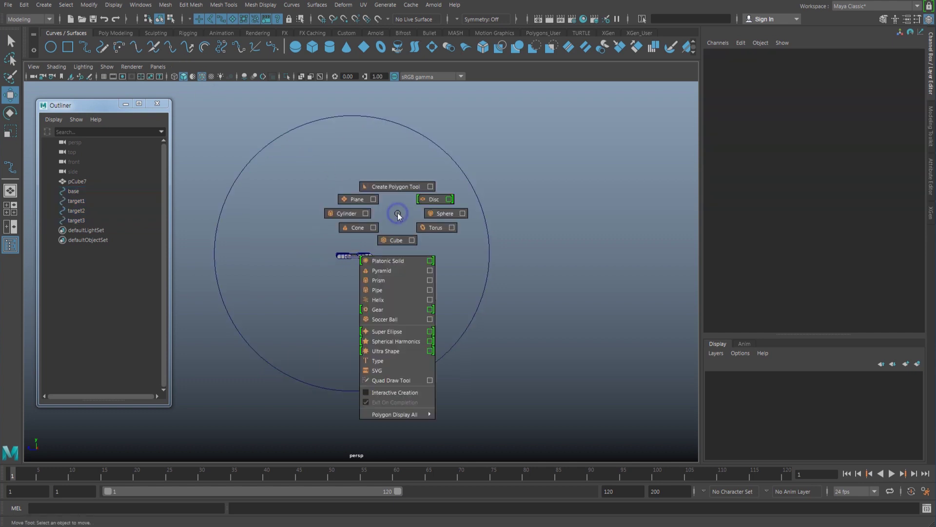
{"action": "left_click", "coordinate": [346, 213]}
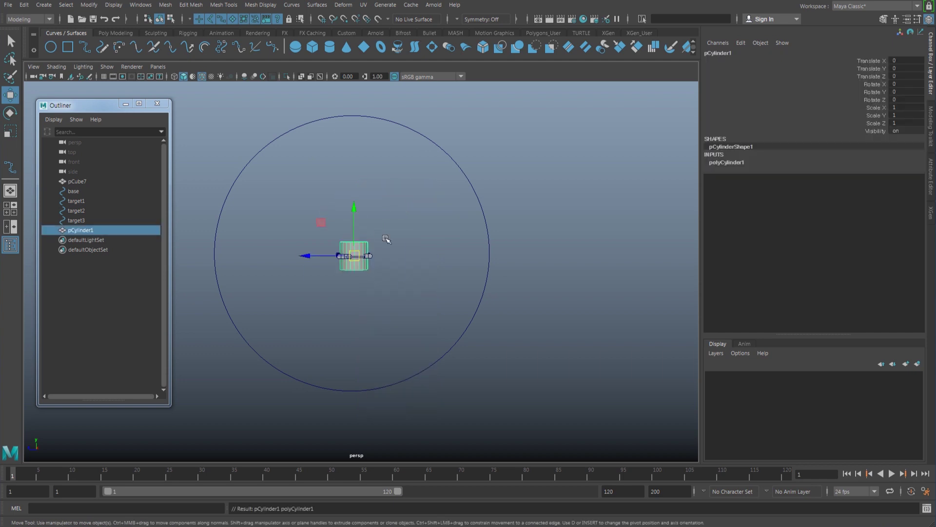
Rotate the new cylinder 90 degrees on the Z axis.
{"action": "key", "text": "e"}
{"action": "left_click_drag", "start_coordinate": [361, 229], "coordinate": [554, 242]}
{"action": "double_click", "coordinate": [907, 99]}
{"action": "type", "text": "90"}
{"action": "key", "text": "Return"}
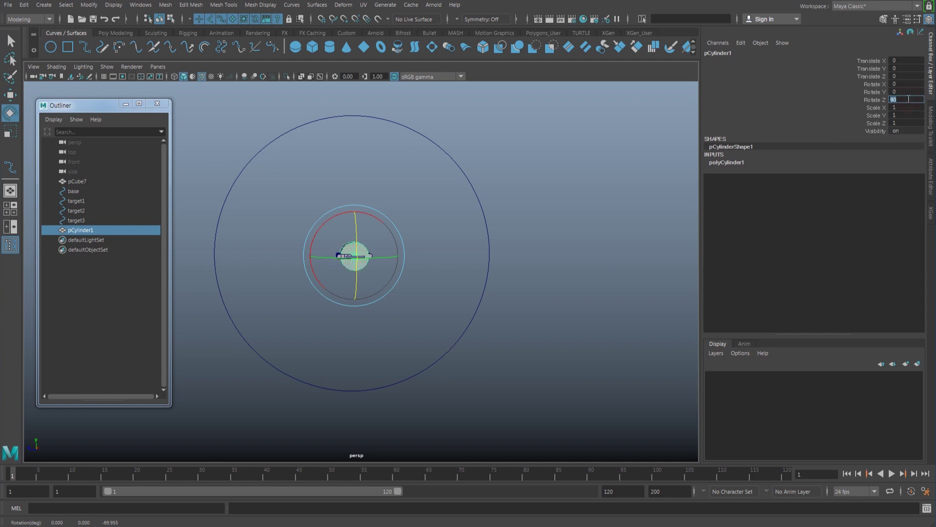
Increase the cylinder's height to 3.9.
{"action": "left_click_drag", "start_coordinate": [450, 299], "coordinate": [523, 300], "text": "alt"}
{"action": "left_click", "coordinate": [725, 162]}
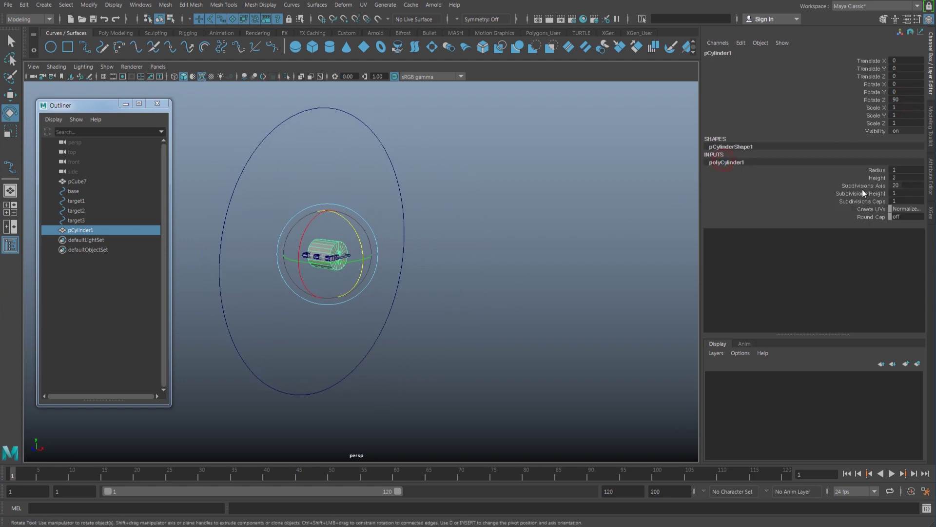
{"action": "left_click", "coordinate": [875, 178]}
{"action": "middle_click_drag", "start_coordinate": [559, 295], "coordinate": [806, 223]}
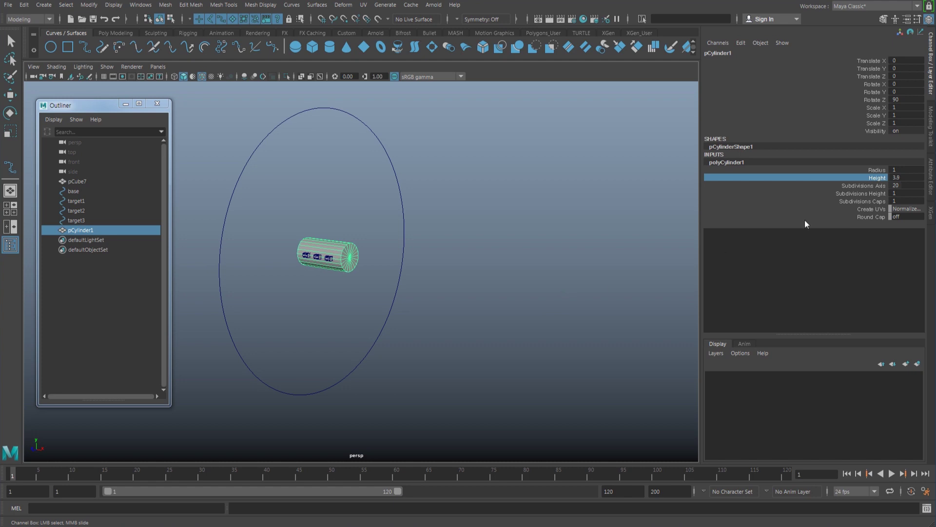
Set the cylinder's radius to 4.
{"action": "left_click", "coordinate": [879, 171]}
{"action": "middle_click_drag", "start_coordinate": [531, 294], "coordinate": [544, 295]}
{"action": "left_click_drag", "start_coordinate": [544, 296], "coordinate": [629, 302], "text": "alt"}
{"action": "double_click", "coordinate": [900, 170]}
{"action": "key", "text": "Return"}
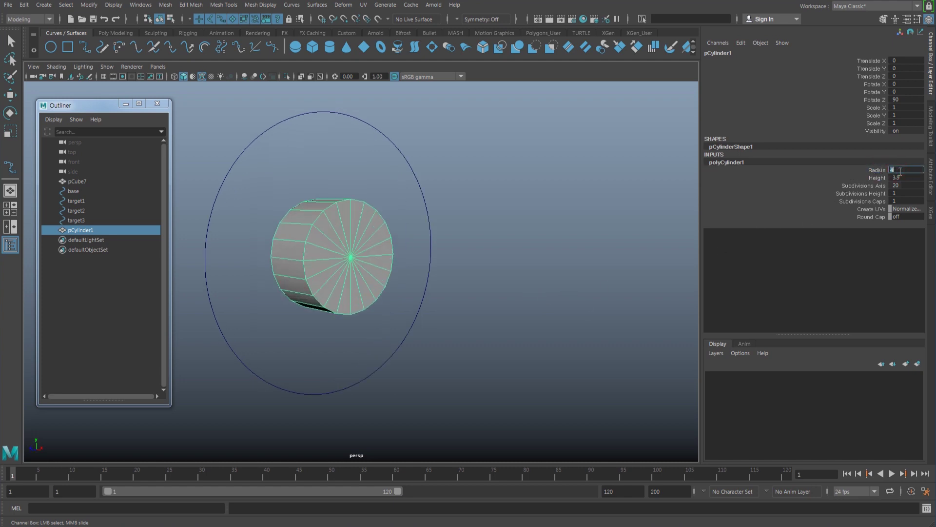
Move the cylinder to the base circle's lower edge, at about Translate Y -2.6 and Translate Z -6.5.
{"action": "left_click_drag", "start_coordinate": [593, 247], "coordinate": [428, 272], "text": "alt"}
{"action": "left_click", "coordinate": [877, 177]}
{"action": "key", "text": "w"}
{"action": "left_click_drag", "start_coordinate": [336, 261], "coordinate": [344, 261], "text": "alt"}
{"action": "left_click_drag", "start_coordinate": [320, 221], "coordinate": [409, 257]}
{"action": "left_click_drag", "start_coordinate": [450, 286], "coordinate": [464, 308], "text": "alt"}
{"action": "middle_click_drag", "start_coordinate": [464, 307], "coordinate": [446, 269], "text": "alt"}
{"action": "mouse_move", "coordinate": [449, 287]}
{"action": "left_mouse_down", "text": "alt"}
{"action": "mouse_move", "coordinate": [426, 274]}
{"action": "mouse_move", "coordinate": [438, 283]}
{"action": "left_mouse_up", "text": "alt"}
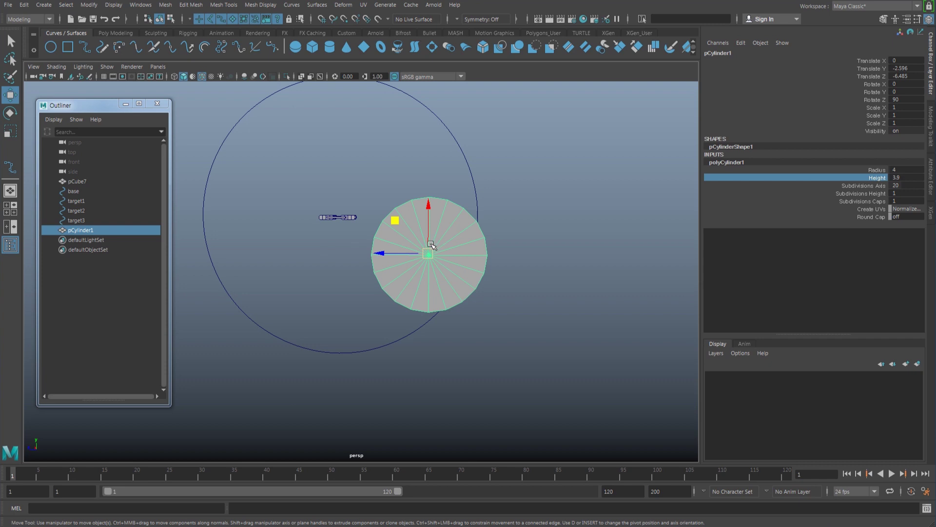
Duplicate the large cylinder and set the copy's Translate Z to 6.485 so it mirrors the original.
{"action": "key", "text": "ctrl+d"}
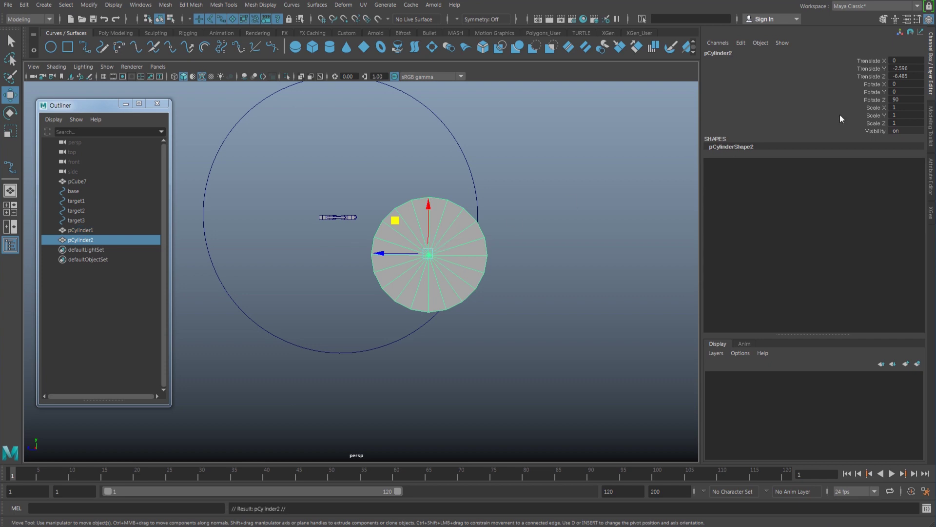
{"action": "left_click", "coordinate": [895, 78]}
{"action": "key", "text": "Return"}
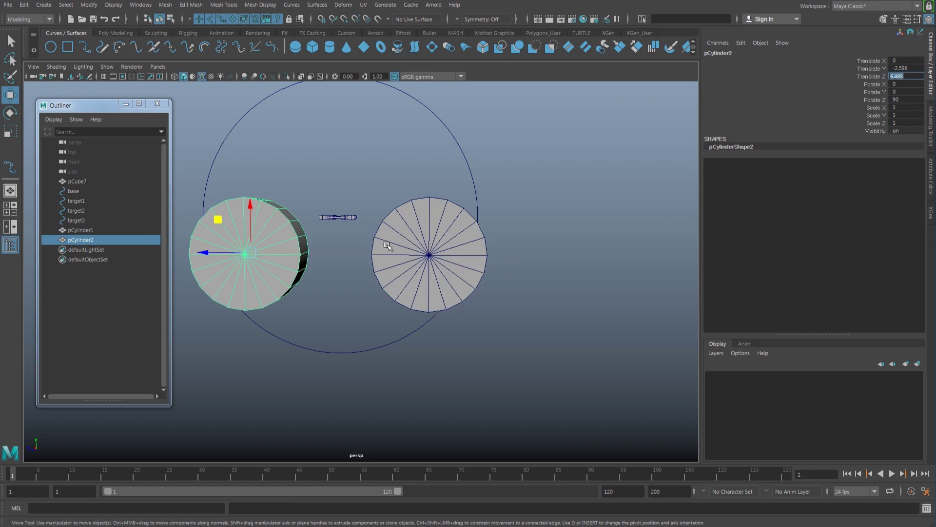
Duplicate the second large cylinder and move the copy up inside the circle to about Translate Y 6.3 and Translate Z 2.7.
{"action": "middle_click_drag", "start_coordinate": [359, 245], "coordinate": [376, 263], "text": "alt"}
{"action": "key", "text": "w"}
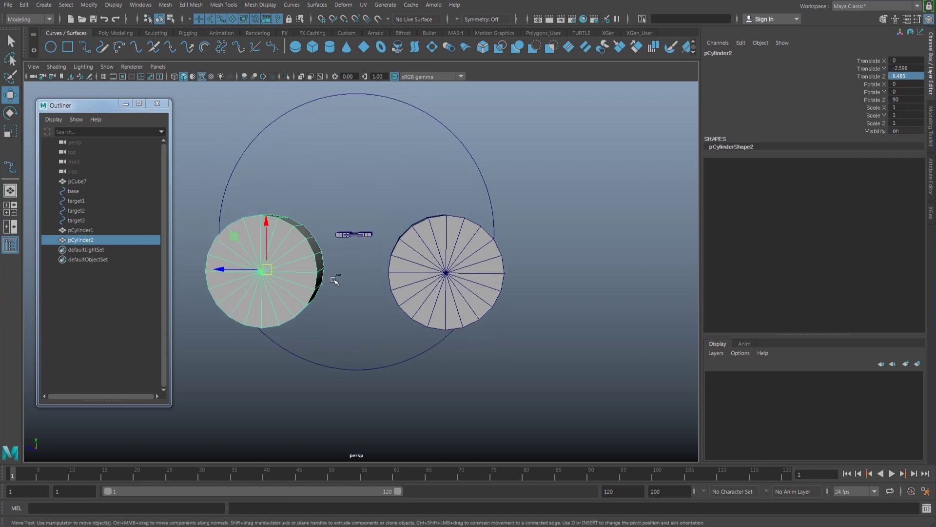
{"action": "key", "text": "ctrl+d"}
{"action": "left_click_drag", "start_coordinate": [234, 236], "coordinate": [284, 114]}
{"action": "left_click_drag", "start_coordinate": [276, 202], "coordinate": [305, 207], "text": "alt"}
{"action": "middle_click_drag", "start_coordinate": [328, 202], "coordinate": [389, 235], "text": "alt"}
Shrink the upper cylinder's diameter by setting Scale X and Scale Z to 0.5.
{"action": "key", "text": "e"}
{"action": "key", "text": "r"}
{"action": "left_click_drag", "start_coordinate": [460, 209], "coordinate": [447, 213], "text": "alt"}
{"action": "left_click_drag", "start_coordinate": [336, 149], "coordinate": [347, 158]}
{"action": "left_click_drag", "start_coordinate": [394, 220], "coordinate": [399, 222], "text": "alt"}
{"action": "left_click", "coordinate": [906, 110]}
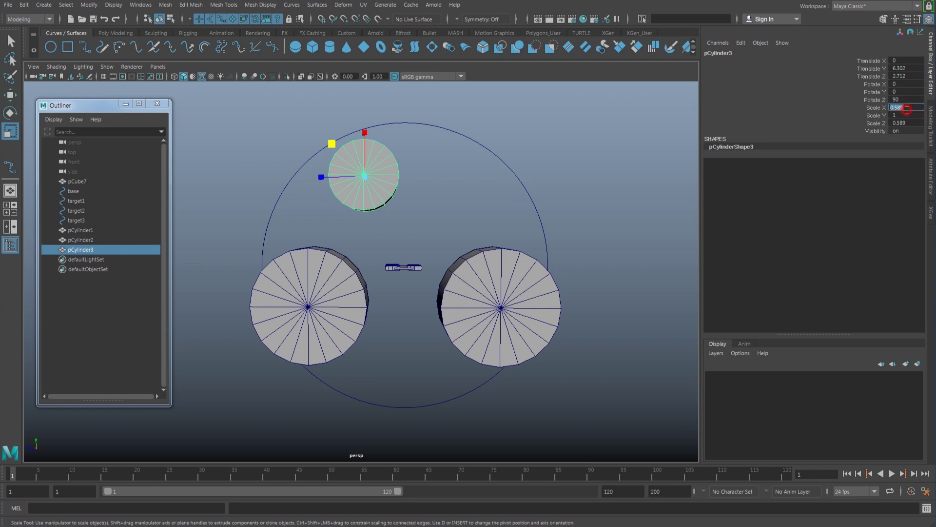
{"action": "type", "text": "0.5"}
{"action": "key", "text": "Return"}
{"action": "left_click", "coordinate": [900, 122]}
{"action": "type", "text": "0.5"}
{"action": "key", "text": "Return"}
Set the small upper cylinder's Translate Y to 7.
{"action": "left_click_drag", "start_coordinate": [421, 198], "coordinate": [405, 183], "text": "alt"}
{"action": "key", "text": "w"}
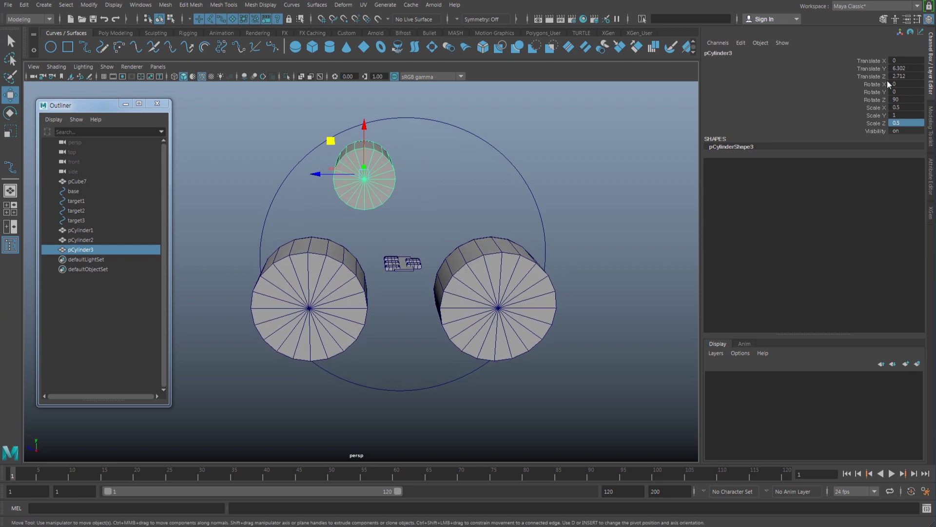
{"action": "left_click", "coordinate": [900, 68]}
{"action": "left_click_drag", "start_coordinate": [458, 239], "coordinate": [434, 229], "text": "alt"}
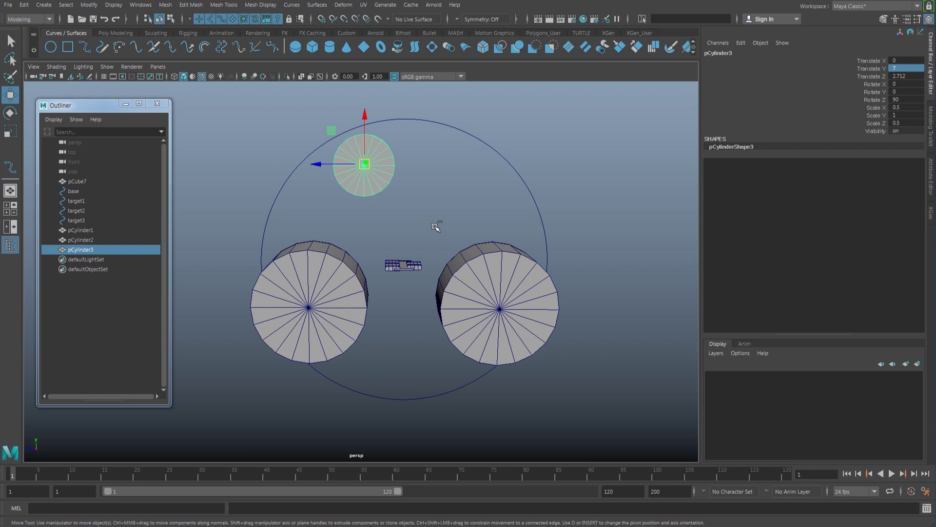
Duplicate the small cylinder, place the copy opposite it at Translate Z -2.712, and clear the selection.
{"action": "key", "text": "ctrl+d"}
{"action": "left_click_drag", "start_coordinate": [318, 164], "coordinate": [394, 170]}
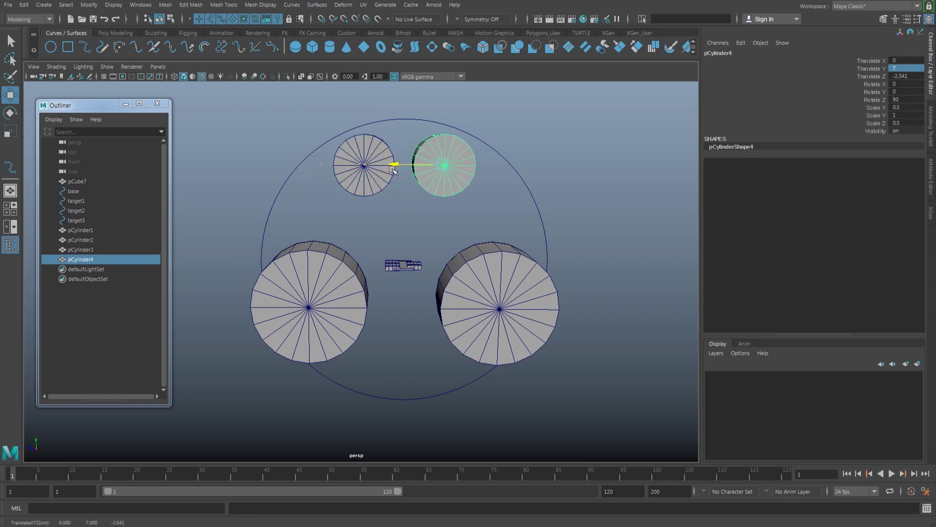
{"action": "key", "text": "ctrl+z"}
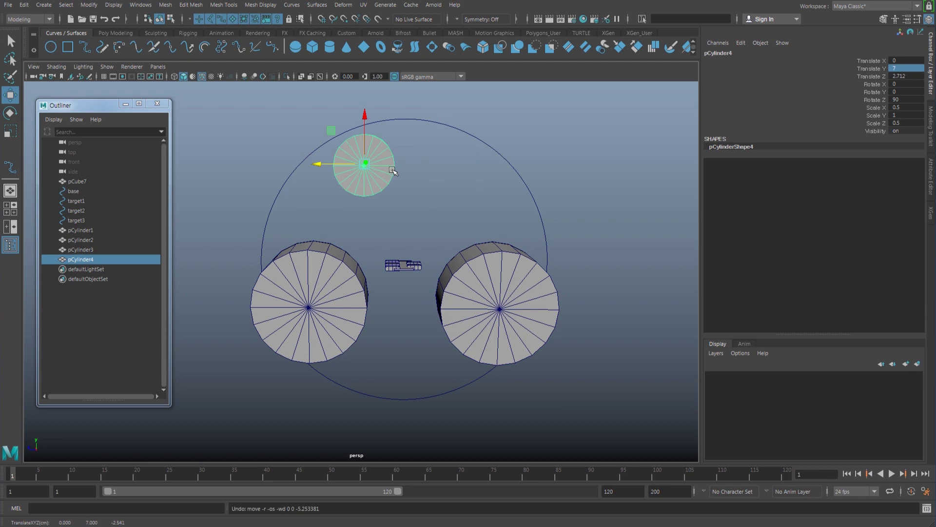
{"action": "left_click", "coordinate": [895, 77]}
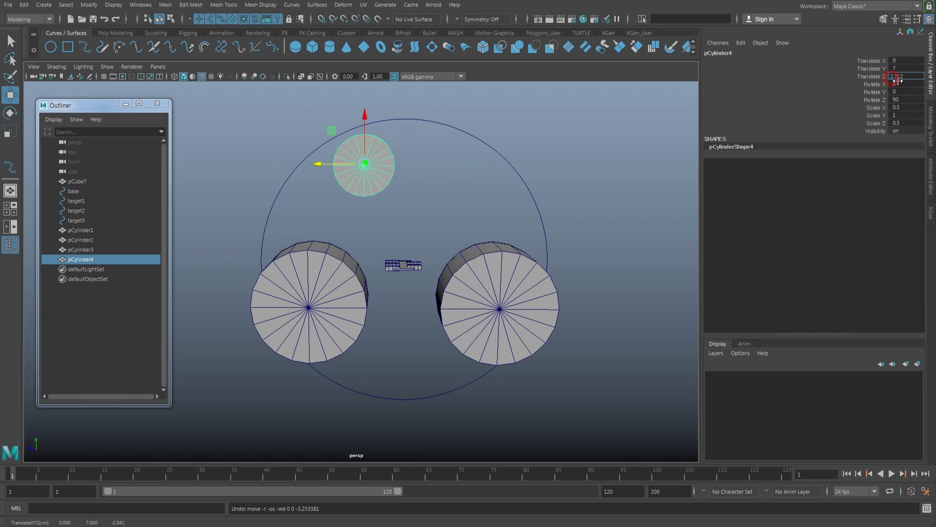
{"action": "type", "text": "-"}
{"action": "key", "text": "Return"}
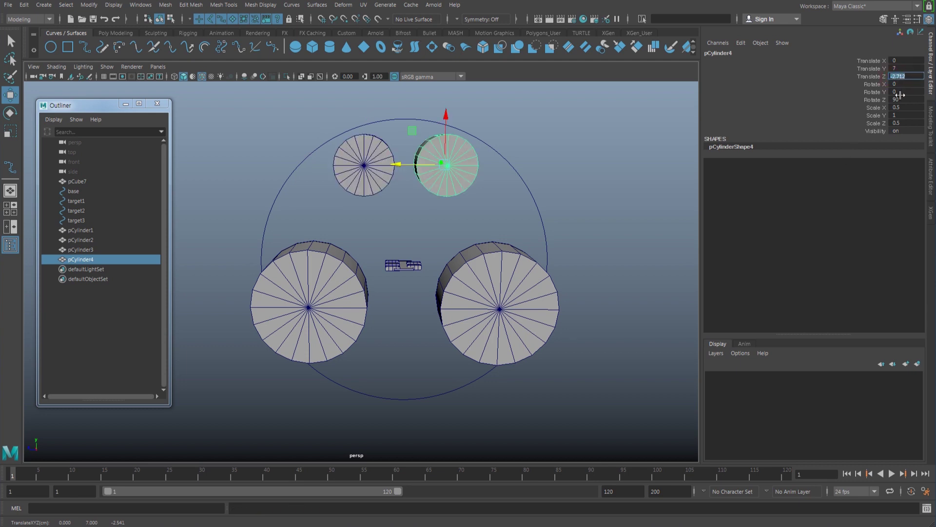
{"action": "middle_click_drag", "start_coordinate": [451, 304], "coordinate": [417, 302], "text": "alt"}
{"action": "left_click", "coordinate": [414, 226]}
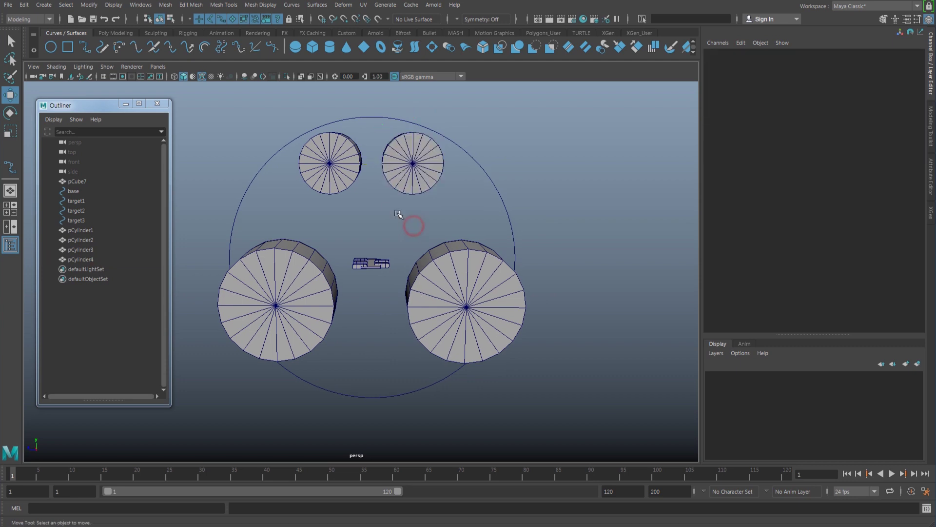
Create a polygon cube and set its Translate Y to 7, between the two small cylinders.
{"action": "right_click_drag", "start_coordinate": [387, 212], "coordinate": [387, 238], "text": "shift"}
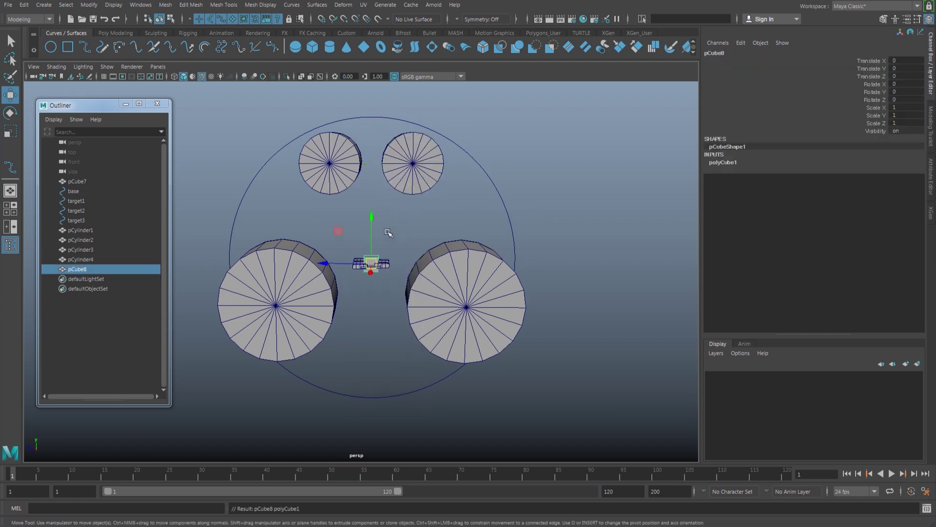
{"action": "left_click_drag", "start_coordinate": [372, 221], "coordinate": [372, 117]}
{"action": "left_click", "coordinate": [905, 68]}
{"action": "type", "text": "7"}
{"action": "key", "text": "Return"}
Increase the cube's depth to 3.1 so it bridges the small cylinders, and clear the selection.
{"action": "left_click_drag", "start_coordinate": [512, 183], "coordinate": [493, 175], "text": "alt"}
{"action": "left_click", "coordinate": [732, 163]}
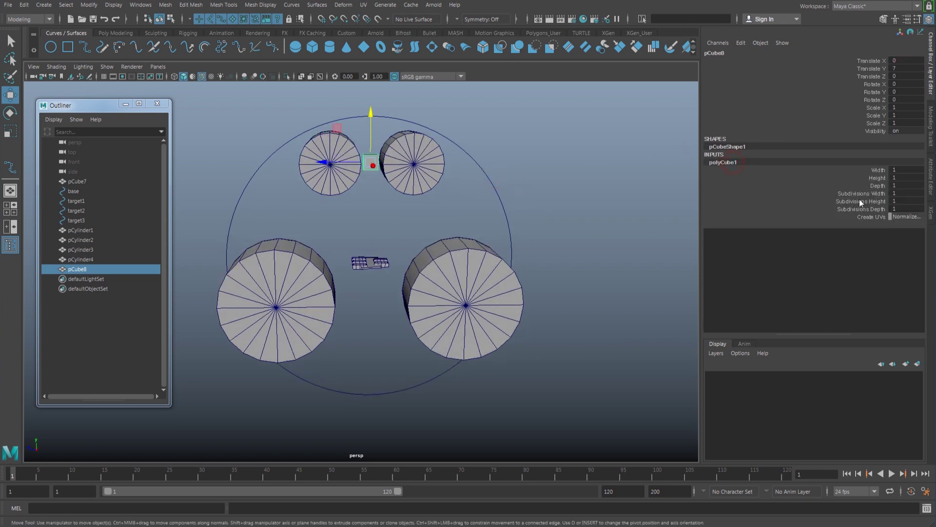
{"action": "left_click", "coordinate": [878, 185]}
{"action": "middle_click_drag", "start_coordinate": [488, 252], "coordinate": [478, 251]}
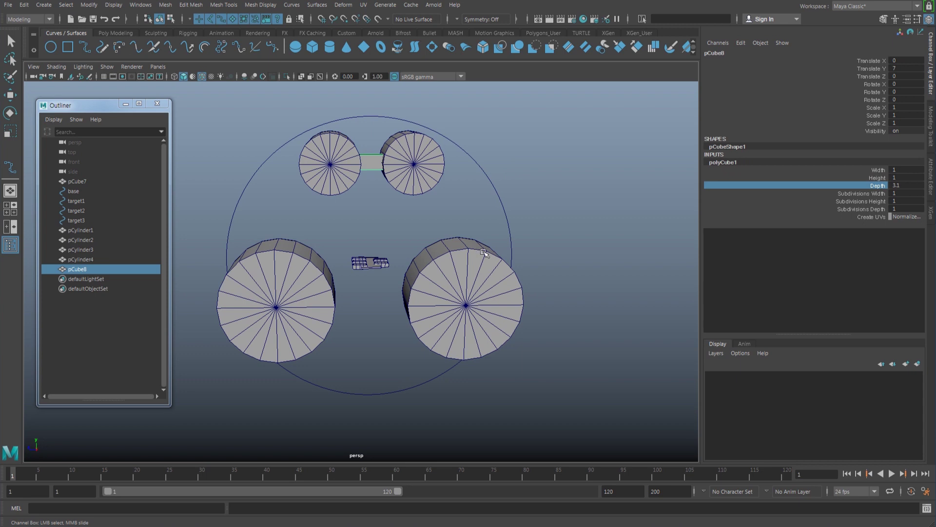
{"action": "key", "text": "w"}
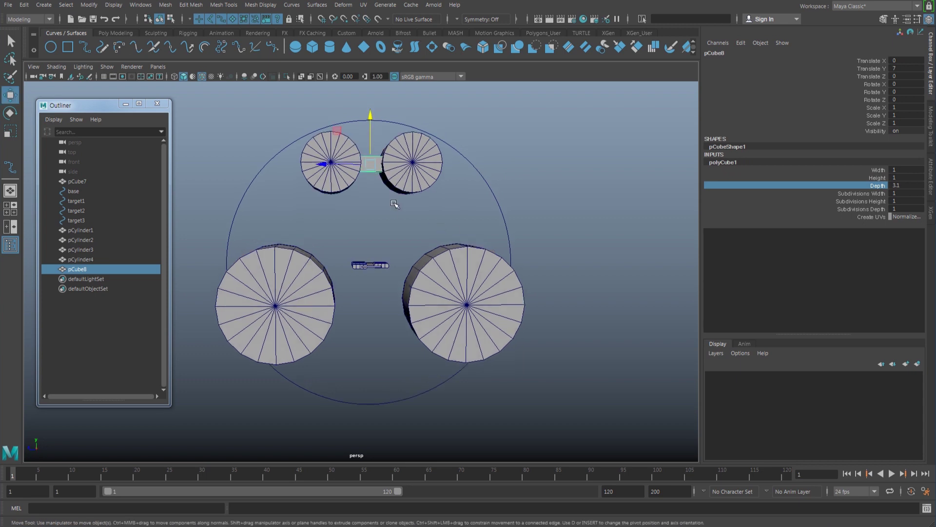
{"action": "left_click", "coordinate": [364, 213]}
{"action": "mouse_move", "coordinate": [401, 265]}
{"action": "left_mouse_down", "text": "alt"}
{"action": "mouse_move", "coordinate": [387, 291]}
{"action": "mouse_move", "coordinate": [411, 259]}
{"action": "mouse_move", "coordinate": [382, 268]}
{"action": "left_mouse_up", "text": "alt"}
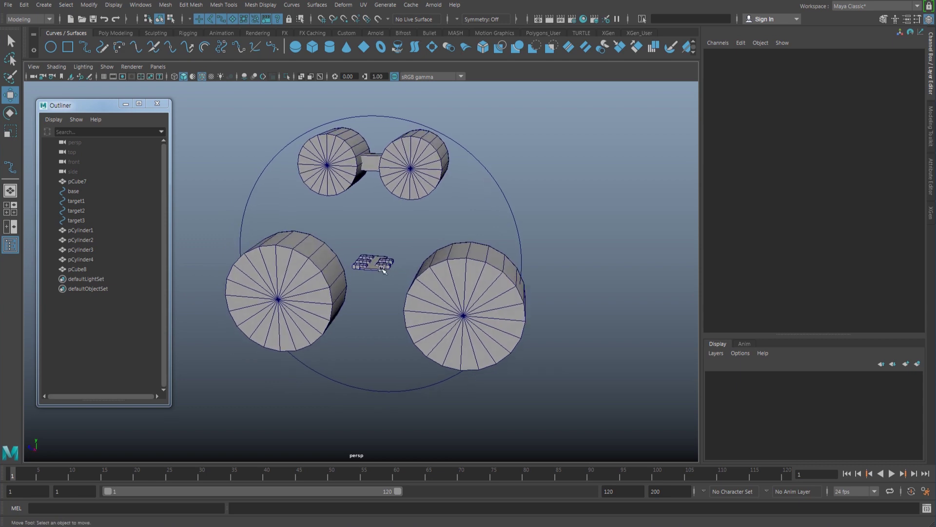
{"action": "left_click_drag", "start_coordinate": [333, 235], "coordinate": [355, 228], "text": "alt"}
{"action": "left_click", "coordinate": [356, 228]}
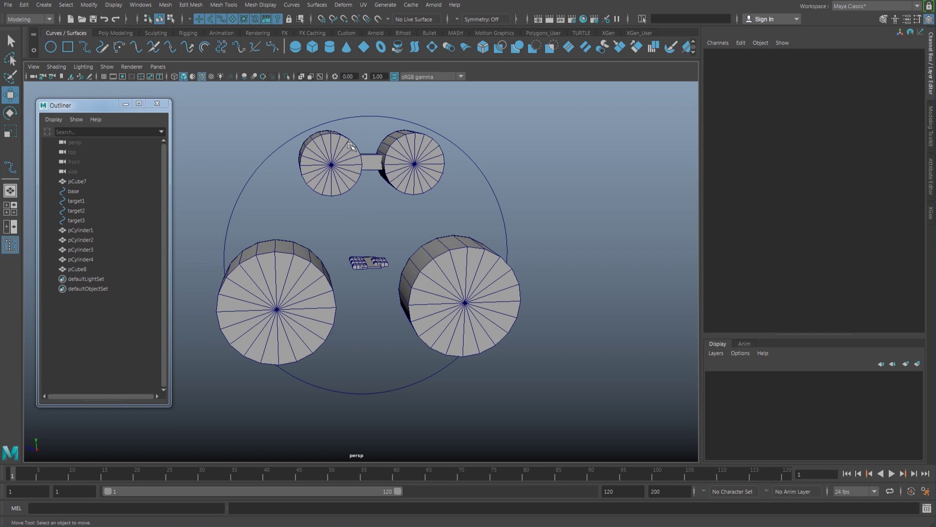
Try rotating the upper connecting assembly, undo the rotation, and clear the selection.
{"action": "left_click", "coordinate": [375, 168]}
{"action": "left_click_drag", "start_coordinate": [332, 184], "coordinate": [403, 149]}
{"action": "key", "text": "e"}
{"action": "left_click_drag", "start_coordinate": [310, 128], "coordinate": [306, 132]}
{"action": "key", "text": "ctrl+z"}
{"action": "key", "text": "w"}
{"action": "left_click", "coordinate": [383, 202]}
Create a NURBS circle and rename it controller.
{"action": "left_click", "coordinate": [50, 48]}
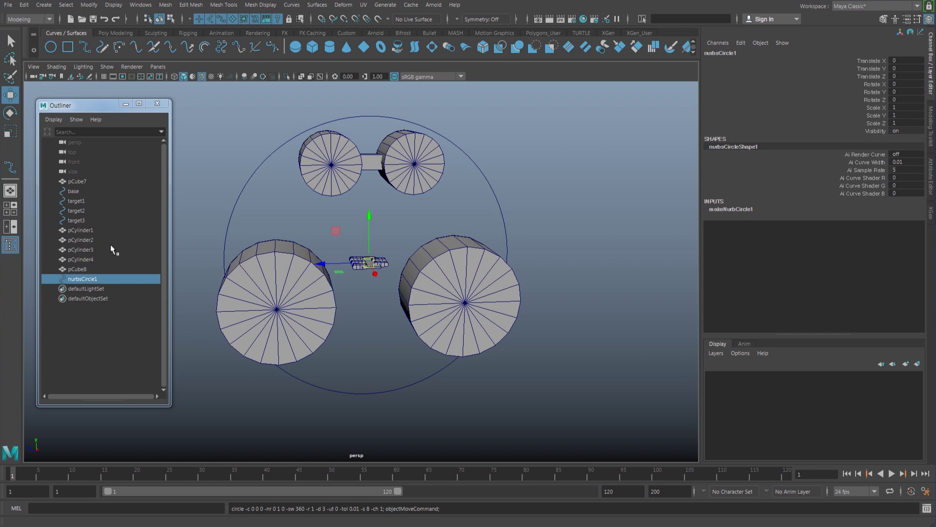
{"action": "double_click", "coordinate": [101, 278]}
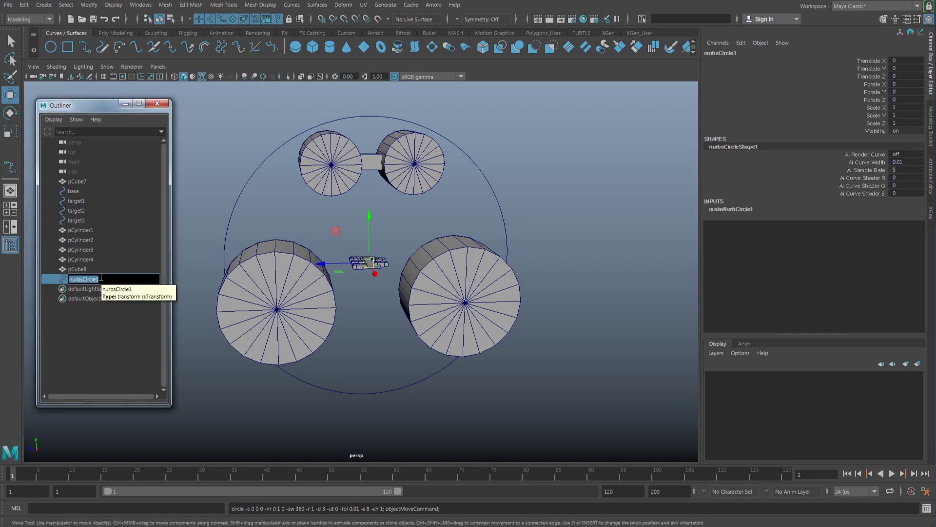
{"action": "type", "text": "controller"}
{"action": "key", "text": "Return"}
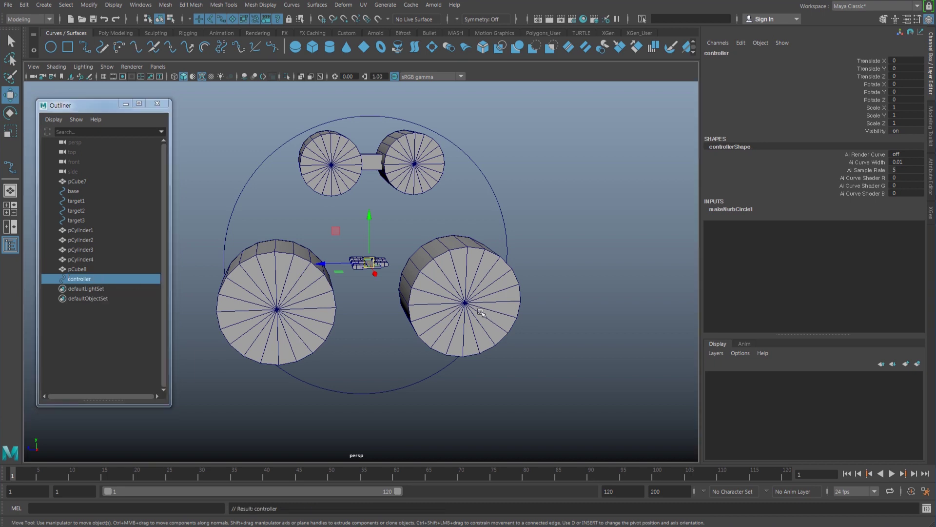
Rotate the controller circle 90 degrees on the Z axis.
{"action": "key", "text": "e"}
{"action": "left_click_drag", "start_coordinate": [372, 238], "coordinate": [375, 285]}
{"action": "double_click", "coordinate": [904, 100]}
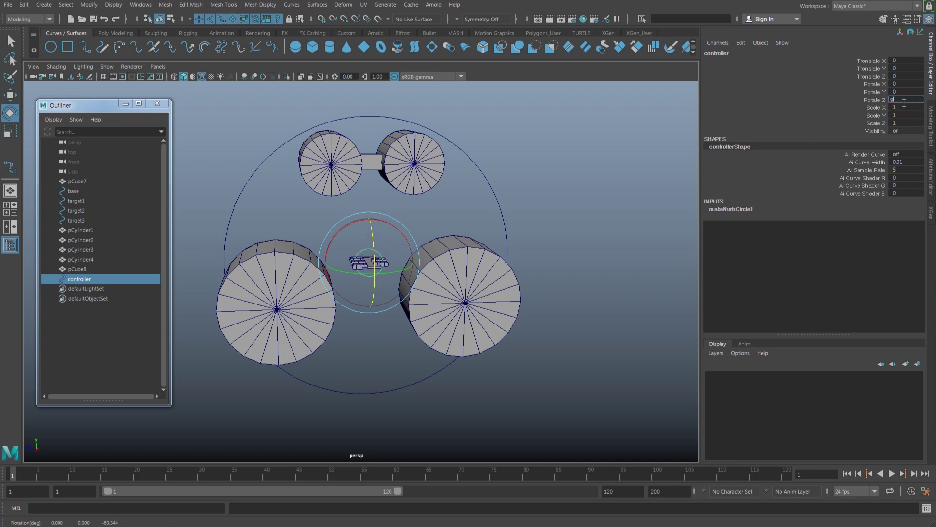
{"action": "type", "text": "90"}
{"action": "key", "text": "Return"}
{"action": "key", "text": "w"}
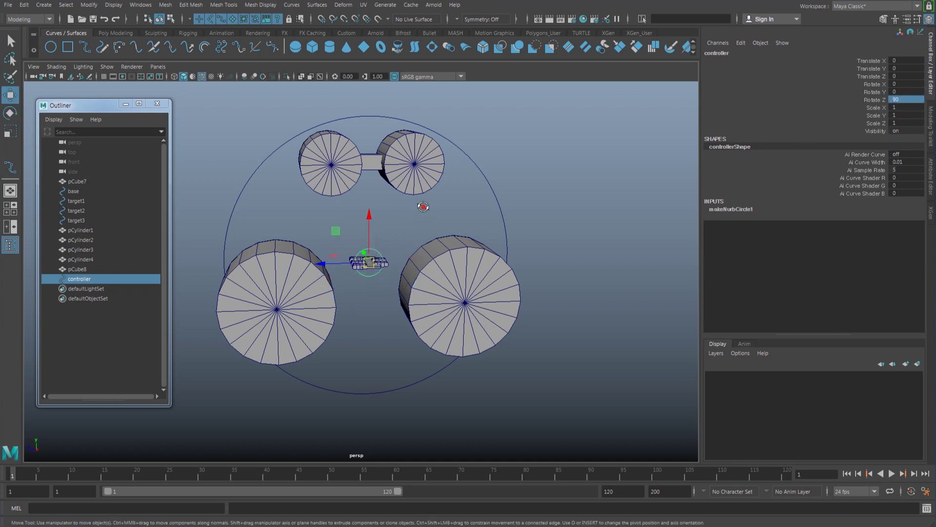
Freeze the controller circle's transformations and put it in a group.
{"action": "left_click", "coordinate": [88, 5]}
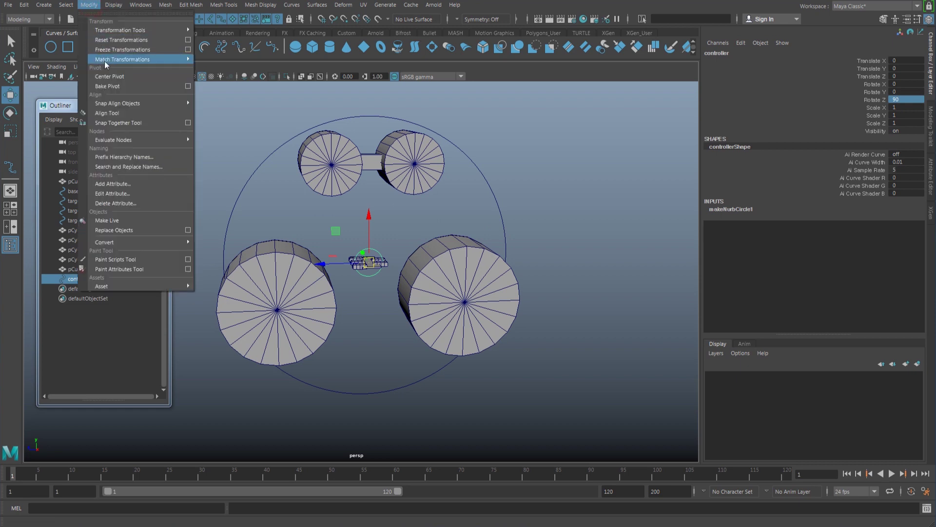
{"action": "left_click", "coordinate": [117, 47]}
{"action": "middle_click_drag", "start_coordinate": [304, 203], "coordinate": [302, 203], "text": "alt"}
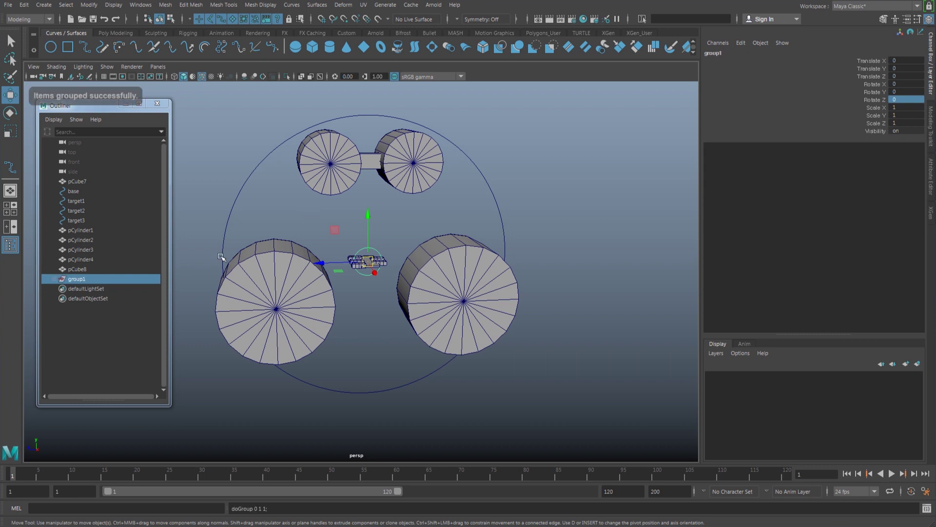
Move the controller's group up between the small cylinders, setting its Translate Y to 7.
{"action": "left_click_drag", "start_coordinate": [369, 227], "coordinate": [371, 128]}
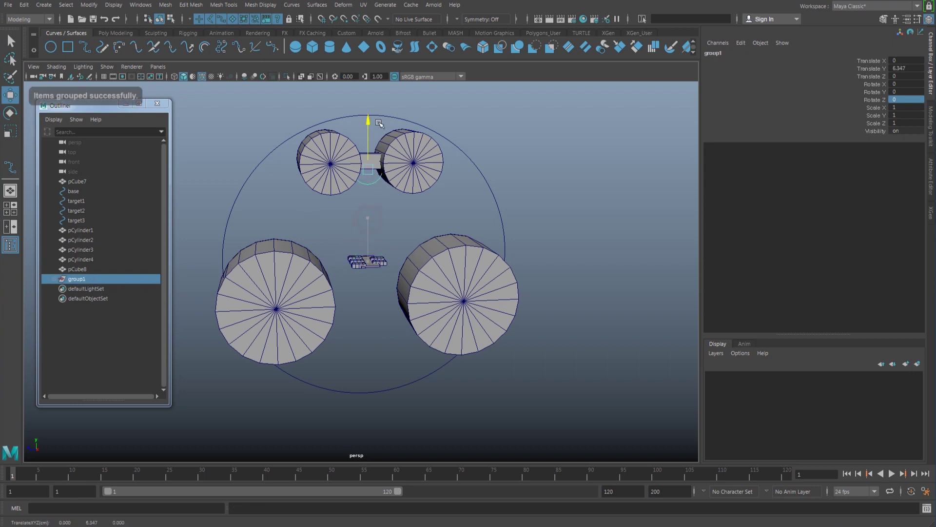
{"action": "double_click", "coordinate": [904, 69]}
{"action": "type", "text": "7"}
Parent the two small cylinders and the connecting cube to the controller circle.
{"action": "left_click_drag", "start_coordinate": [424, 149], "coordinate": [418, 214], "text": "alt"}
{"action": "left_click_drag", "start_coordinate": [430, 249], "coordinate": [411, 180], "text": "alt"}
{"action": "left_click_drag", "start_coordinate": [421, 214], "coordinate": [408, 173], "text": "alt"}
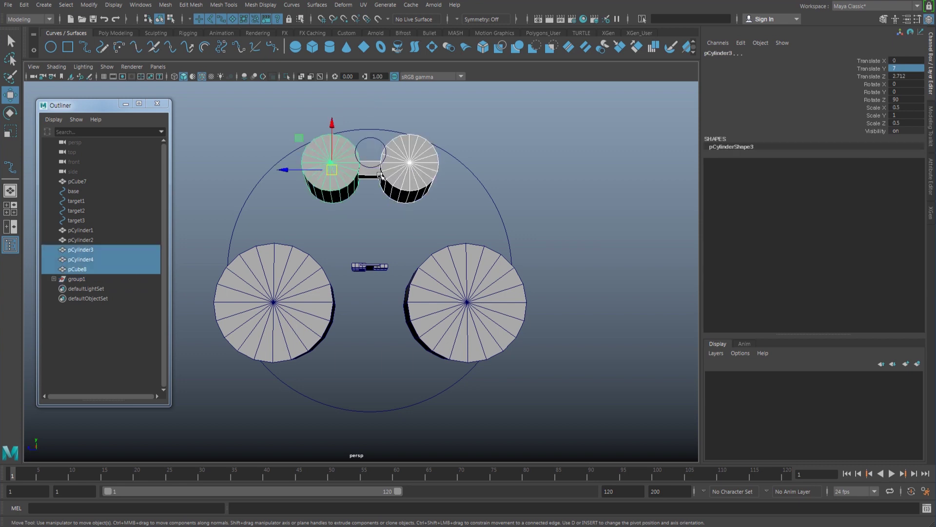
{"action": "left_click", "coordinate": [374, 140], "text": "shift"}
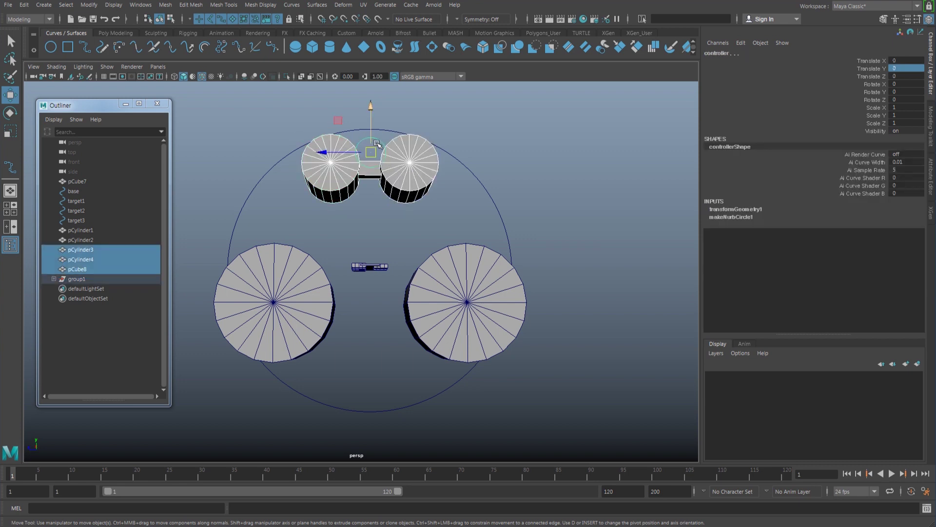
{"action": "key", "text": "p"}
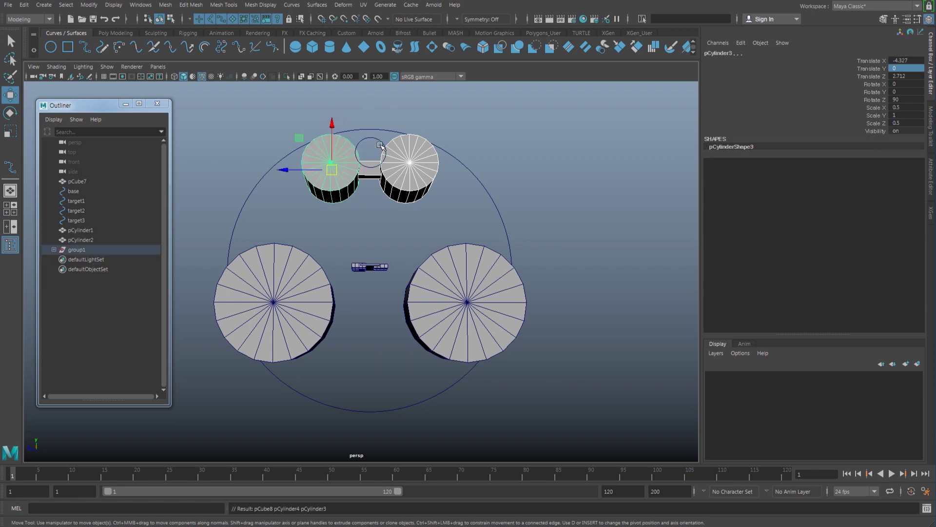
Try rotating the controller to test the parented cylinders and cube, and undo the rotation.
{"action": "left_click", "coordinate": [377, 145]}
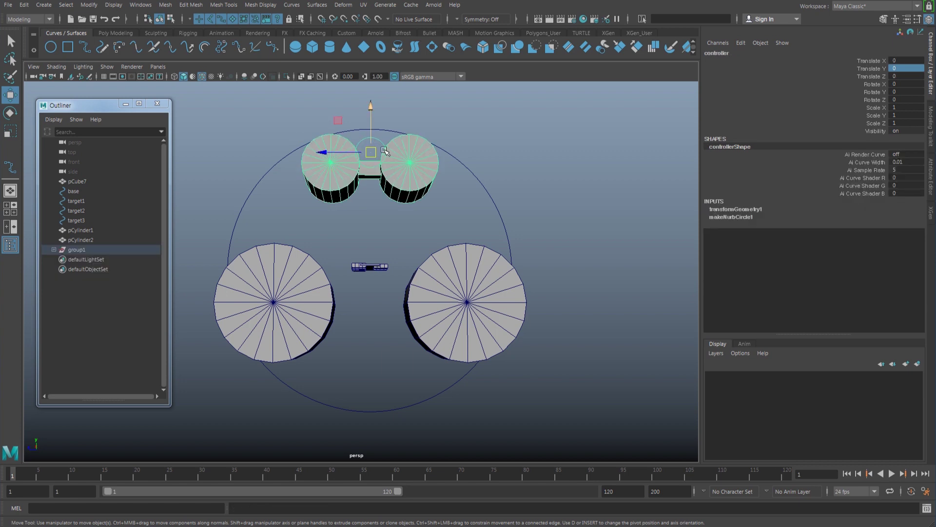
{"action": "key", "text": "e"}
{"action": "mouse_move", "coordinate": [356, 193]}
{"action": "left_mouse_down"}
{"action": "mouse_move", "coordinate": [366, 188]}
{"action": "mouse_move", "coordinate": [345, 196]}
{"action": "mouse_move", "coordinate": [366, 188]}
{"action": "left_mouse_up"}
{"action": "key", "text": "ctrl+z"}
{"action": "left_click_drag", "start_coordinate": [405, 221], "coordinate": [408, 231], "text": "alt"}
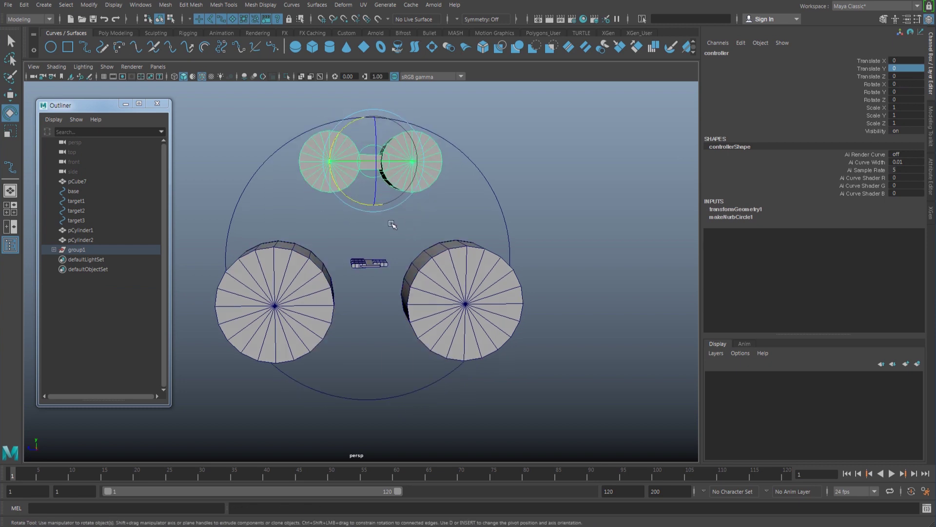
Rotate the controller about 45 degrees in side view and draw a straight two-point EP curve as a guide along the wheels.
{"action": "key", "text": "space"}
{"action": "left_click_drag", "start_coordinate": [404, 230], "coordinate": [433, 220]}
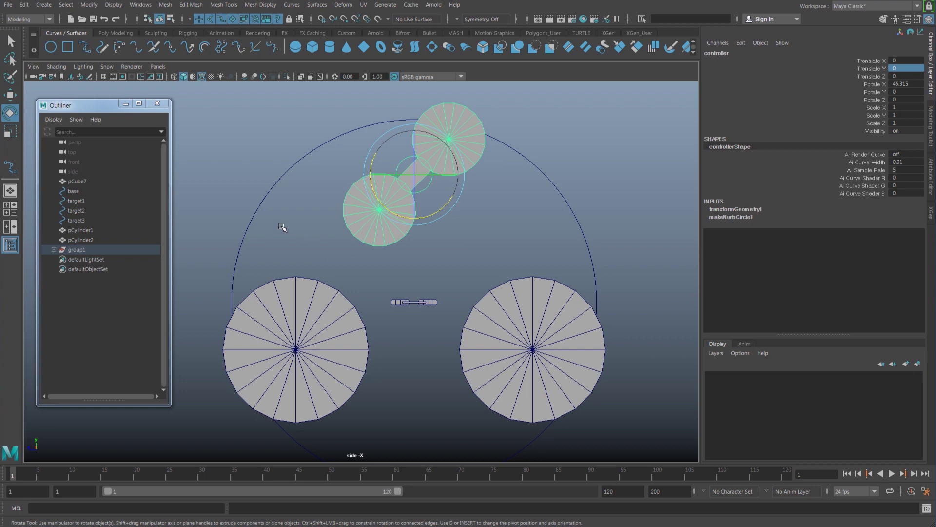
{"action": "left_click", "coordinate": [86, 49]}
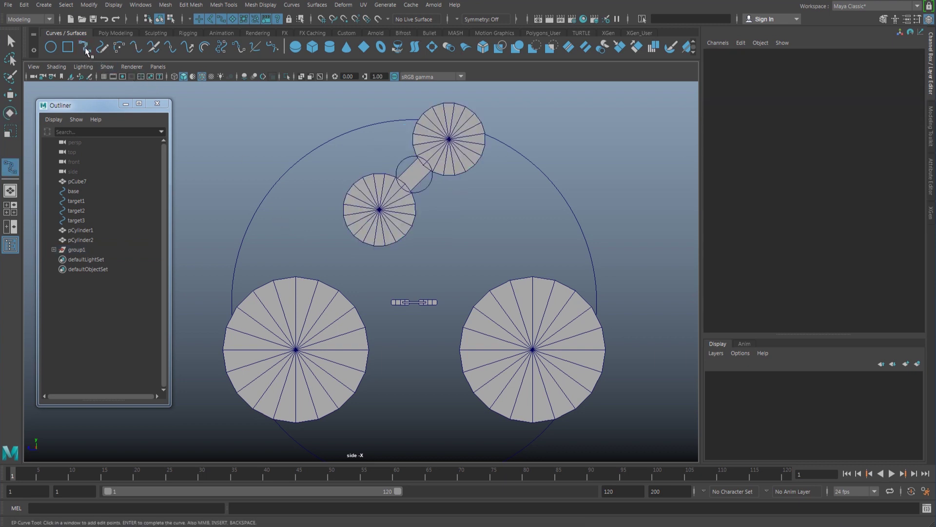
{"action": "left_click", "coordinate": [211, 348]}
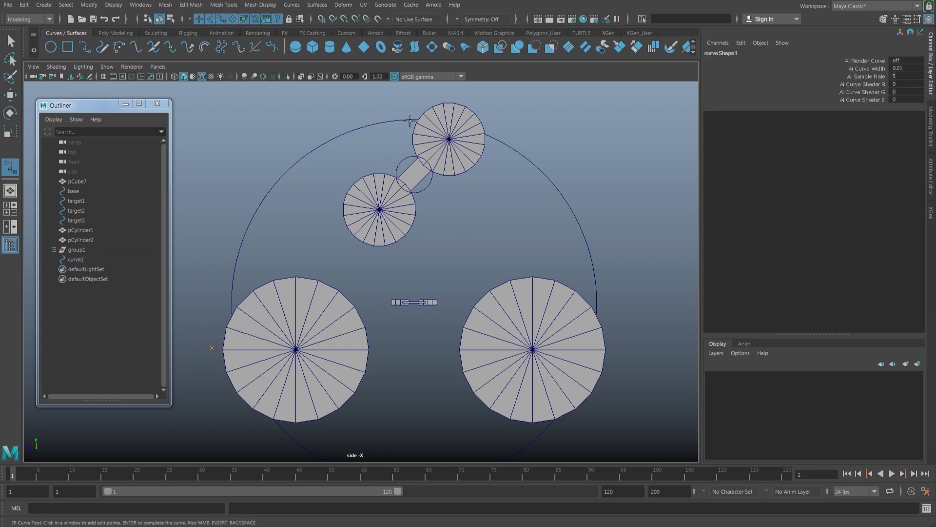
{"action": "left_click", "coordinate": [436, 100]}
{"action": "key", "text": "Return"}
{"action": "key", "text": "w"}
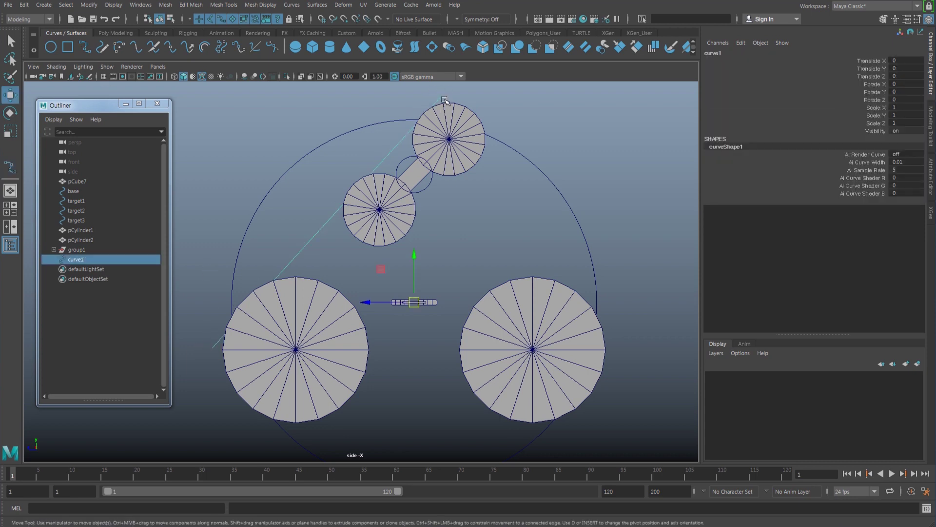
Move both end points of the guide curve so it runs tangent to the large wheel and the two small cylinders.
{"action": "right_click_drag", "start_coordinate": [441, 99], "coordinate": [401, 99]}
{"action": "middle_click_drag", "start_coordinate": [425, 98], "coordinate": [404, 151], "text": "alt"}
{"action": "left_click", "coordinate": [437, 107]}
{"action": "left_click_drag", "start_coordinate": [386, 128], "coordinate": [388, 130]}
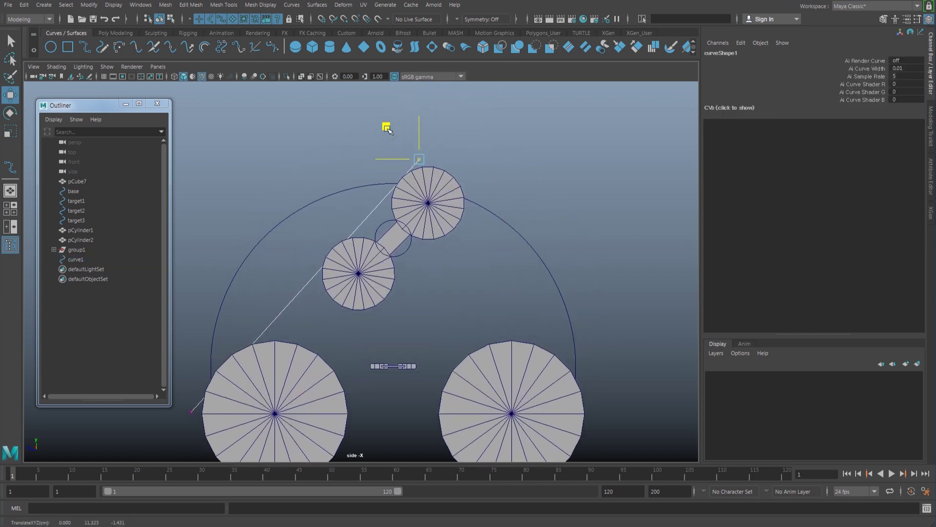
{"action": "left_click", "coordinate": [191, 411]}
{"action": "middle_click_drag", "start_coordinate": [219, 388], "coordinate": [276, 349], "text": "alt"}
{"action": "left_click_drag", "start_coordinate": [213, 339], "coordinate": [204, 332]}
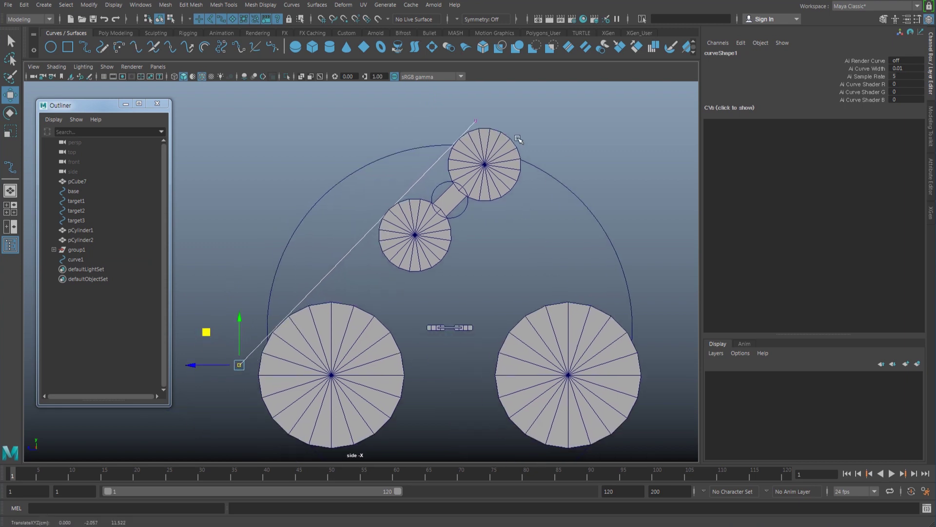
Set the controller's Rotate X to 45.
{"action": "left_click", "coordinate": [463, 210]}
{"action": "left_click", "coordinate": [908, 85]}
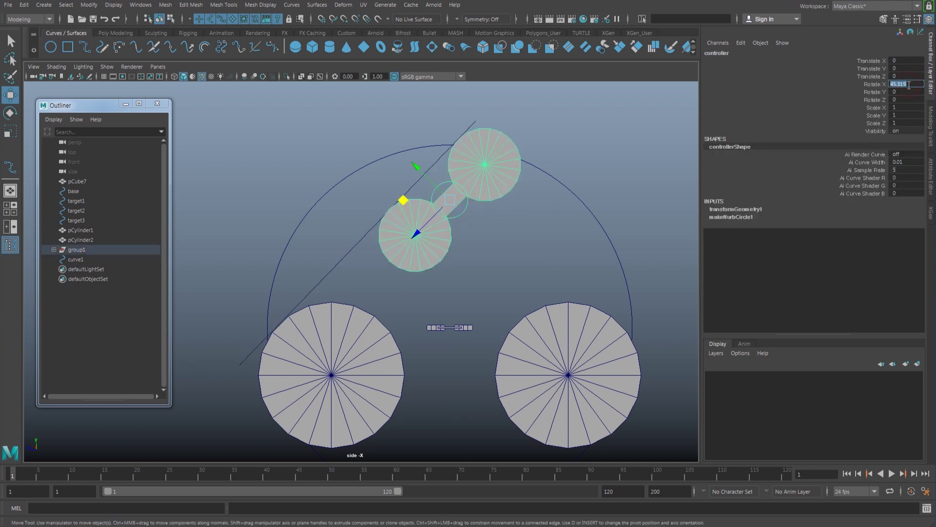
{"action": "type", "text": "45"}
{"action": "key", "text": "Return"}
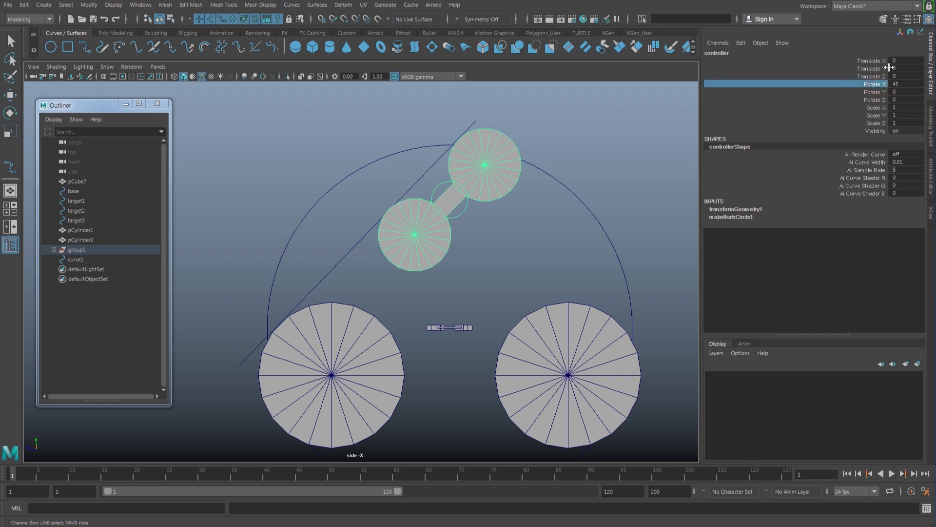
Lock and hide all of the controller's transform and visibility channels except Rotate X.
{"action": "left_click", "coordinate": [877, 62]}
{"action": "left_click", "coordinate": [873, 77], "text": "shift"}
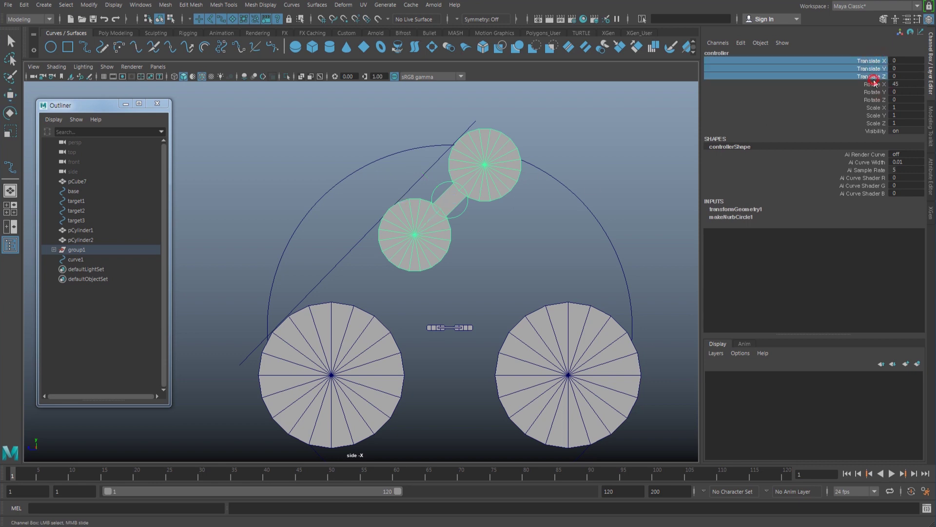
{"action": "left_click", "coordinate": [877, 92], "text": "ctrl"}
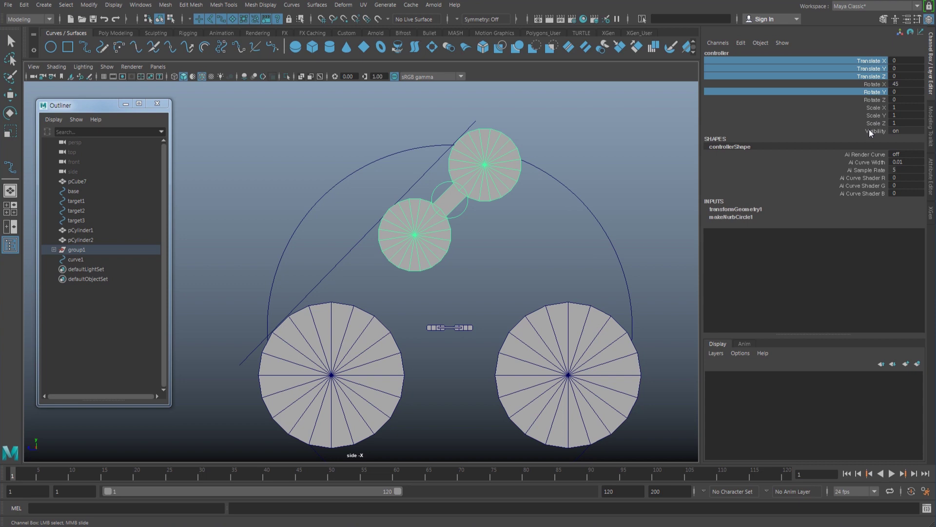
{"action": "left_click", "coordinate": [869, 130], "text": "shift"}
{"action": "right_click", "coordinate": [868, 108]}
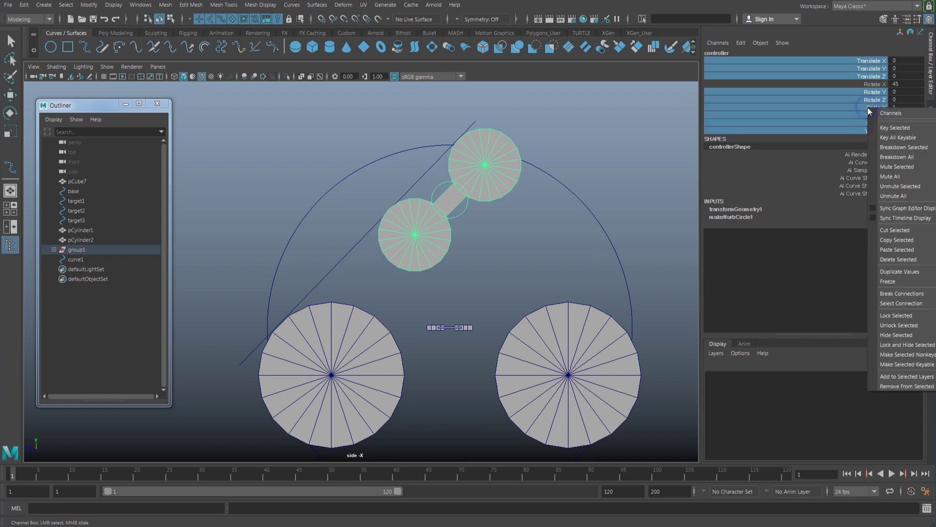
{"action": "right_click", "coordinate": [785, 104]}
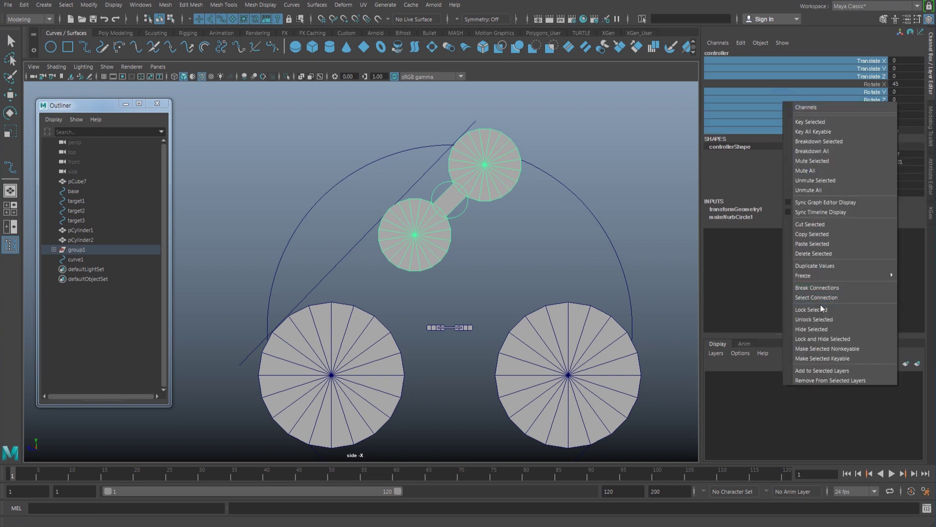
{"action": "left_click", "coordinate": [823, 340]}
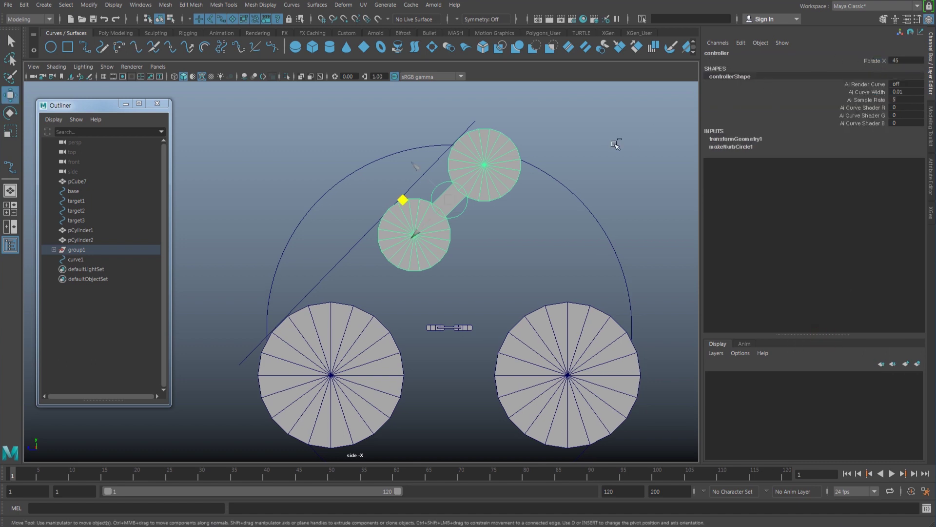
Enable the controller's X rotation limits with a minimum of -45 and a maximum of 45.
{"action": "key", "text": "ctrl+a"}
{"action": "left_click", "coordinate": [724, 51]}
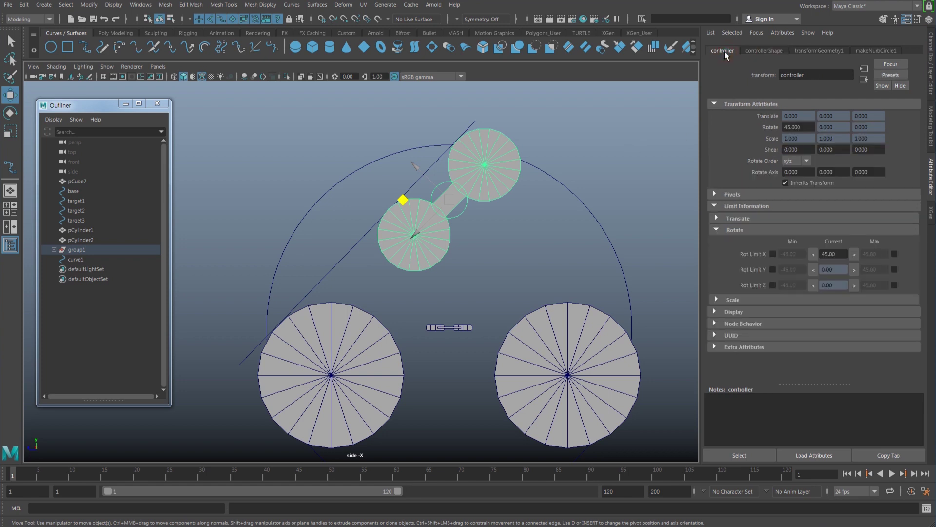
{"action": "left_click", "coordinate": [772, 253]}
{"action": "left_click", "coordinate": [894, 254]}
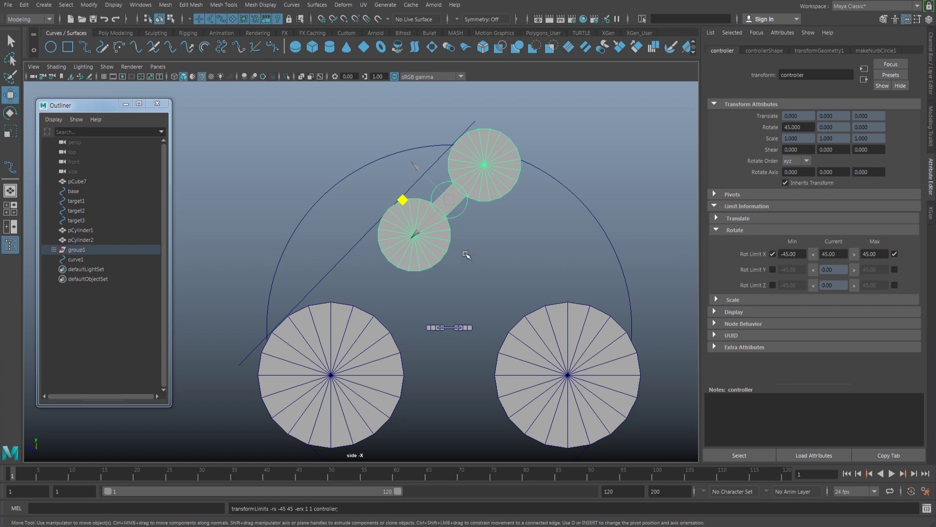
Try rotating the controller around X to test its rotation limit.
{"action": "middle_click_drag", "start_coordinate": [474, 230], "coordinate": [468, 229], "text": "alt"}
{"action": "left_click_drag", "start_coordinate": [460, 217], "coordinate": [455, 209]}
{"action": "key", "text": "e"}
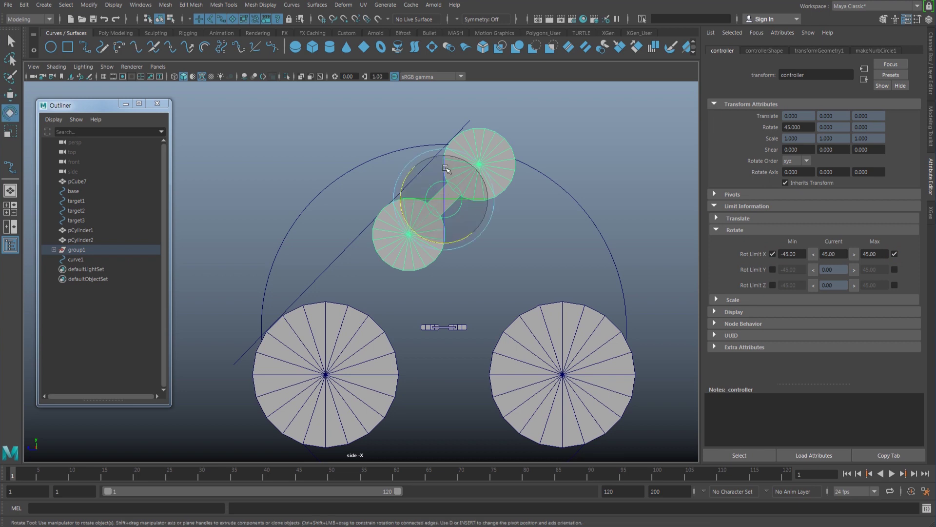
{"action": "left_click_drag", "start_coordinate": [397, 182], "coordinate": [375, 208]}
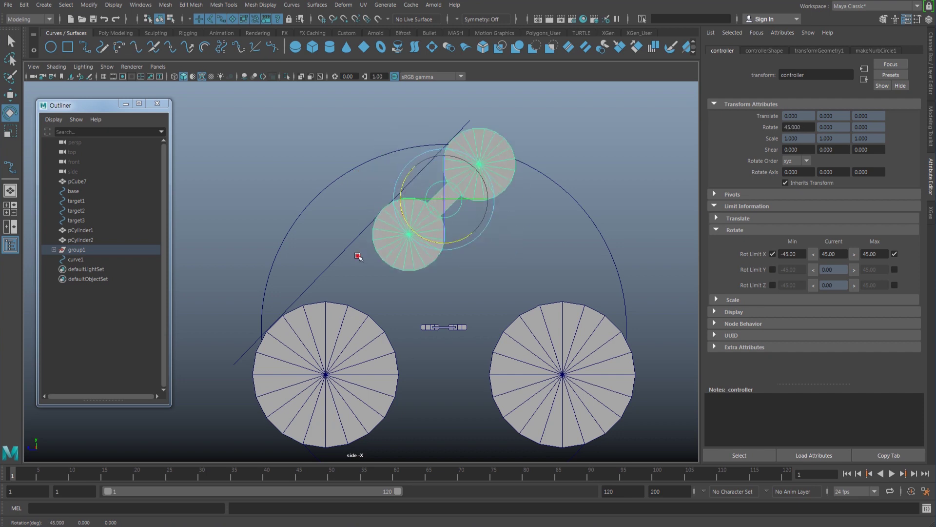
Delete the straight guide curve and return to the perspective view.
{"action": "left_click_drag", "start_coordinate": [360, 257], "coordinate": [342, 229]}
{"action": "key", "text": "Delete"}
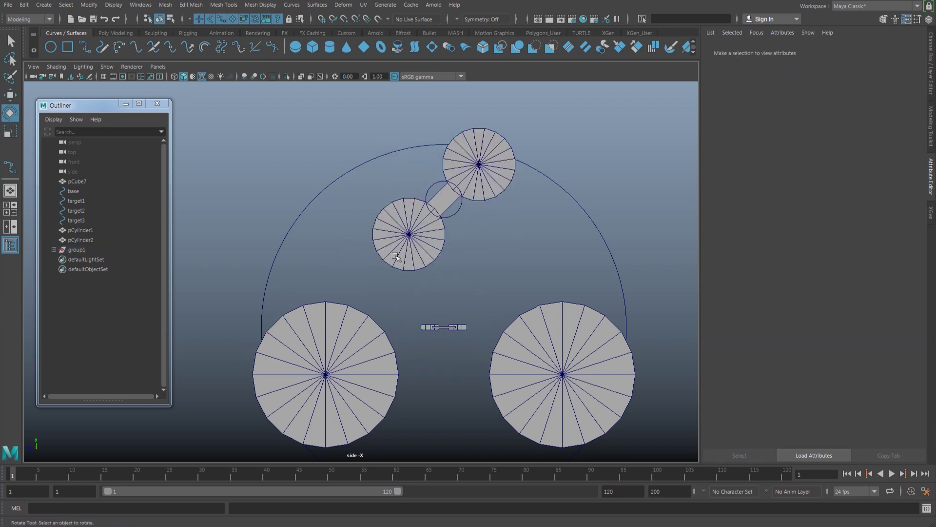
{"action": "middle_click_drag", "start_coordinate": [555, 282], "coordinate": [521, 284], "text": "alt"}
{"action": "key", "text": "space"}
{"action": "left_click_drag", "start_coordinate": [508, 253], "coordinate": [436, 222]}
Add a keyable float attribute named roll to the controller circle, with default 0 and no minimum or maximum.
{"action": "key", "text": "w"}
{"action": "left_click", "coordinate": [432, 196]}
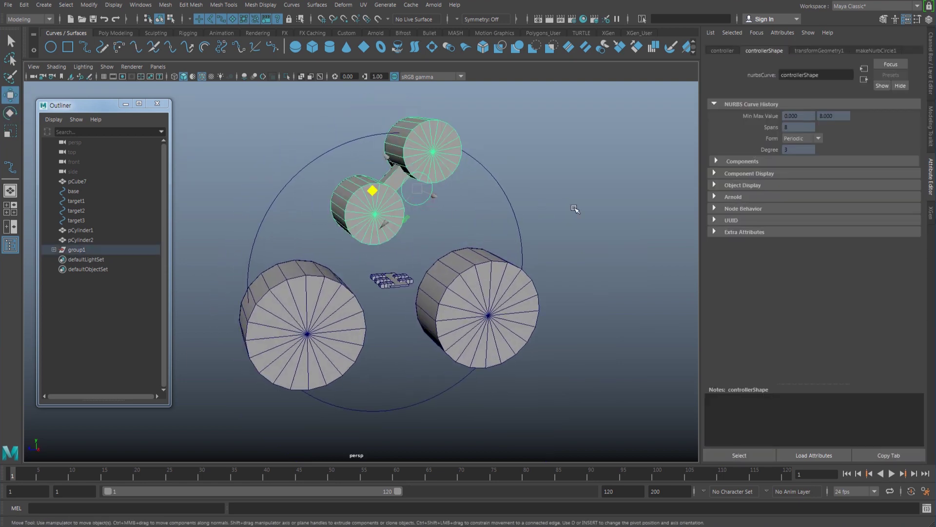
{"action": "key", "text": "ctrl+a"}
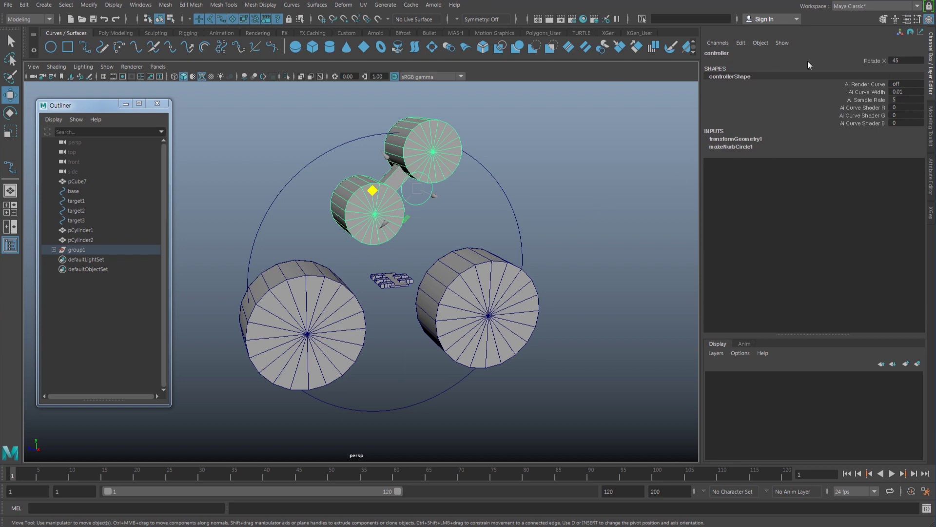
{"action": "left_click", "coordinate": [88, 6]}
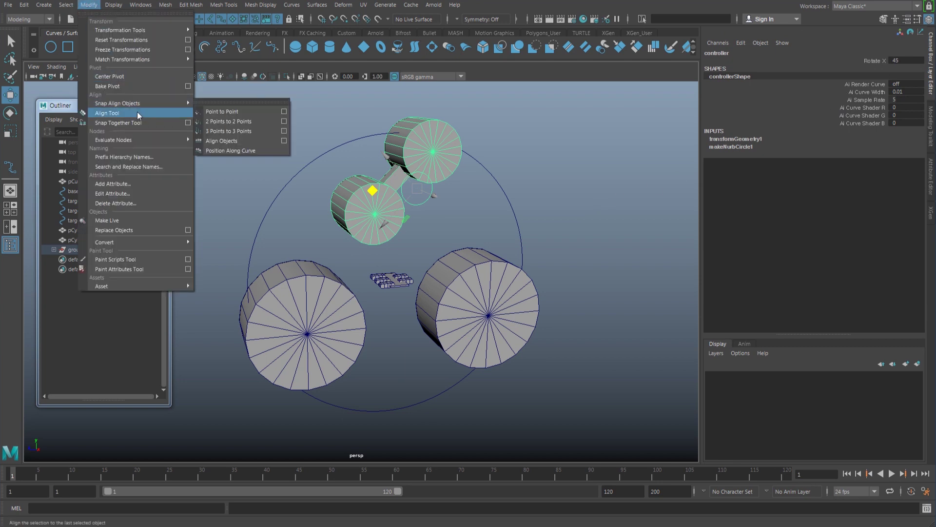
{"action": "left_click", "coordinate": [135, 184]}
{"action": "left_click", "coordinate": [627, 195]}
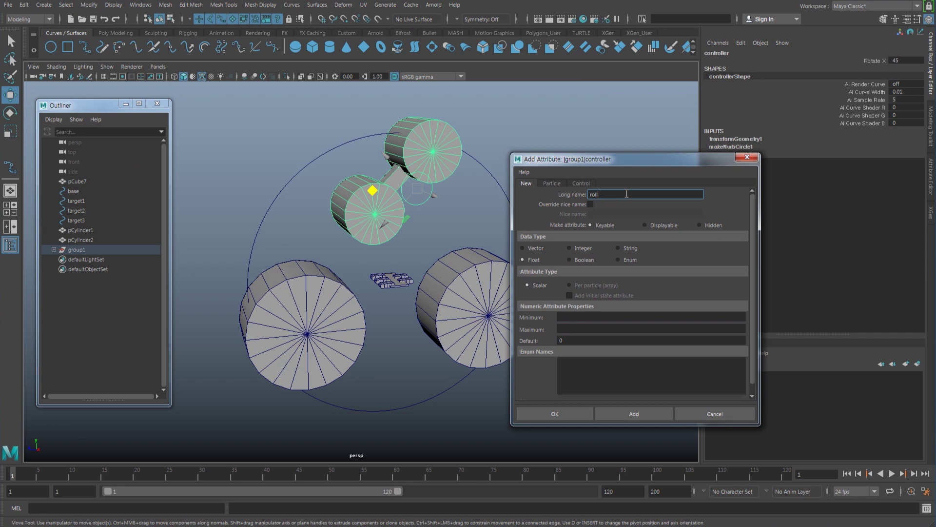
{"action": "left_click", "coordinate": [572, 326]}
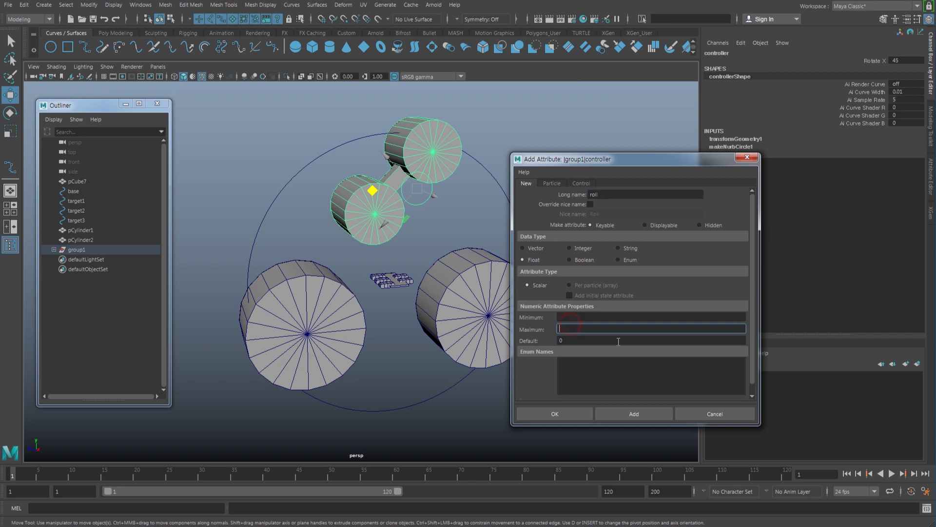
{"action": "left_click", "coordinate": [625, 415]}
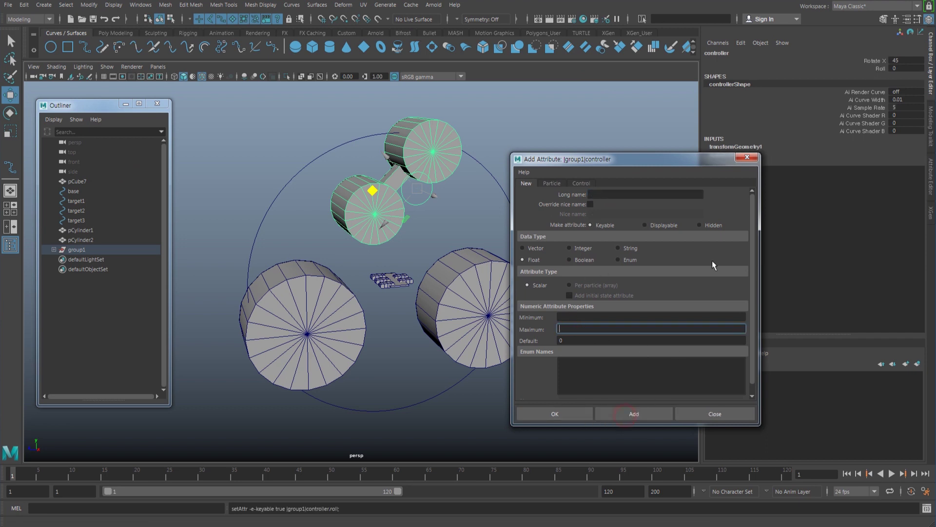
{"action": "left_click", "coordinate": [743, 159]}
{"action": "middle_click_drag", "start_coordinate": [523, 224], "coordinate": [525, 217], "text": "alt"}
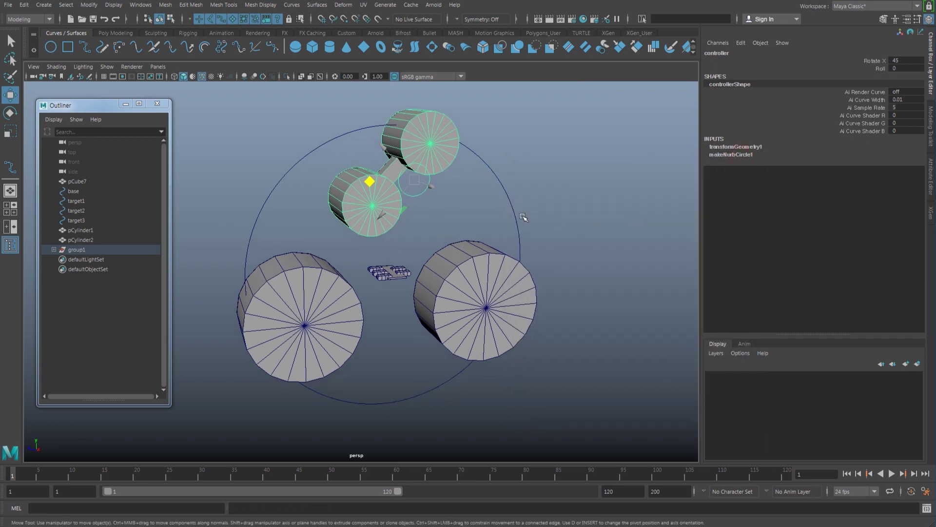
{"action": "left_click", "coordinate": [873, 69]}
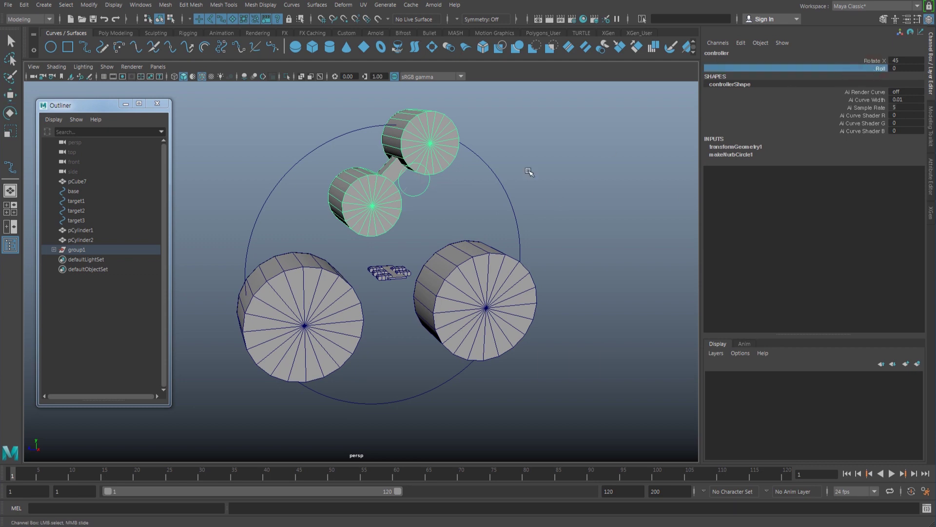
{"action": "left_click_drag", "start_coordinate": [313, 167], "coordinate": [279, 158]}
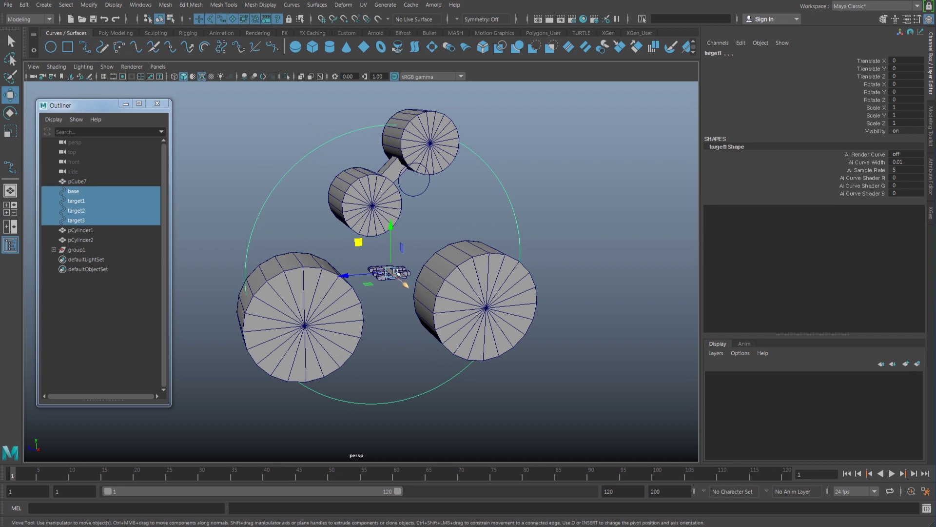
{"action": "middle_click_drag", "start_coordinate": [359, 273], "coordinate": [358, 251], "text": "alt"}
{"action": "left_click_drag", "start_coordinate": [398, 296], "coordinate": [392, 318], "text": "alt"}
{"action": "left_click", "coordinate": [392, 322]}
{"action": "left_click_drag", "start_coordinate": [481, 220], "coordinate": [434, 203], "text": "alt"}
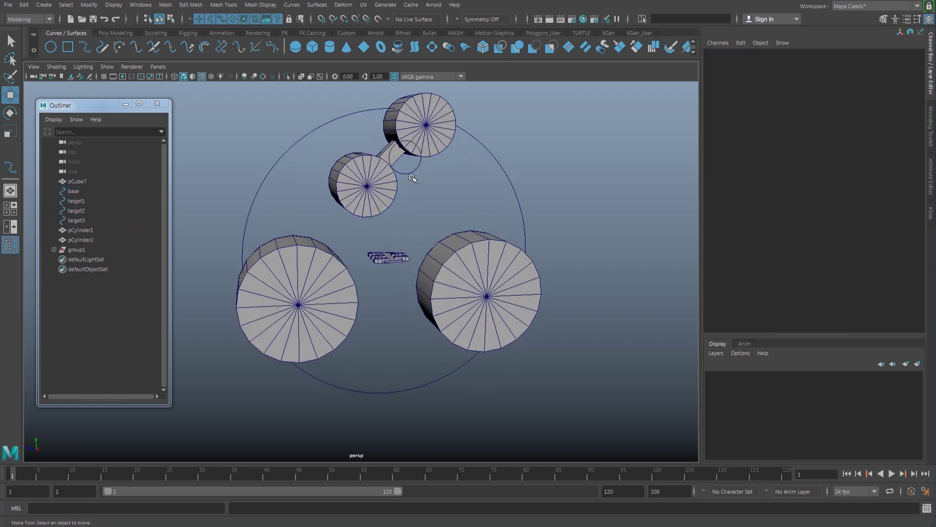
Set the controller's Rotate X to 0.
{"action": "left_click", "coordinate": [411, 172]}
{"action": "double_click", "coordinate": [911, 61]}
{"action": "type", "text": "0"}
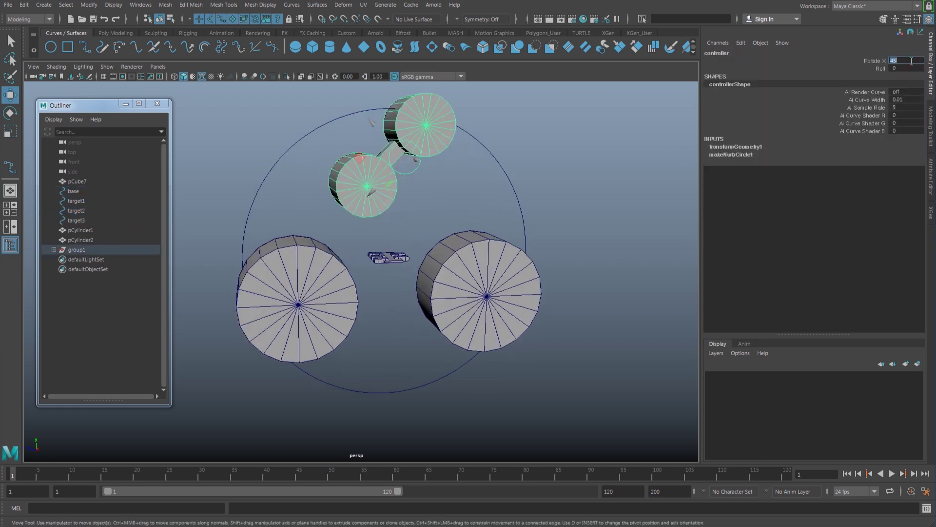
{"action": "key", "text": "Return"}
{"action": "left_click_drag", "start_coordinate": [633, 211], "coordinate": [485, 217], "text": "alt"}
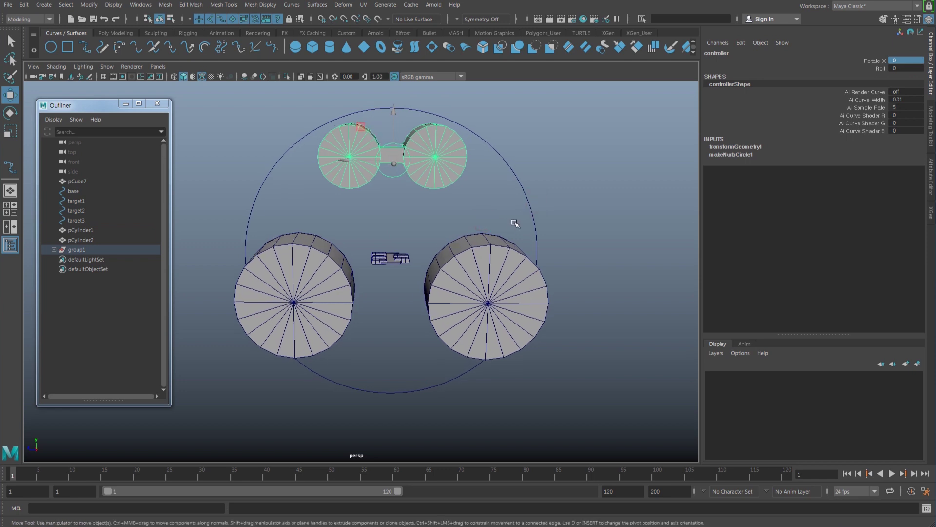
{"action": "left_click_drag", "start_coordinate": [497, 223], "coordinate": [558, 202], "text": "alt"}
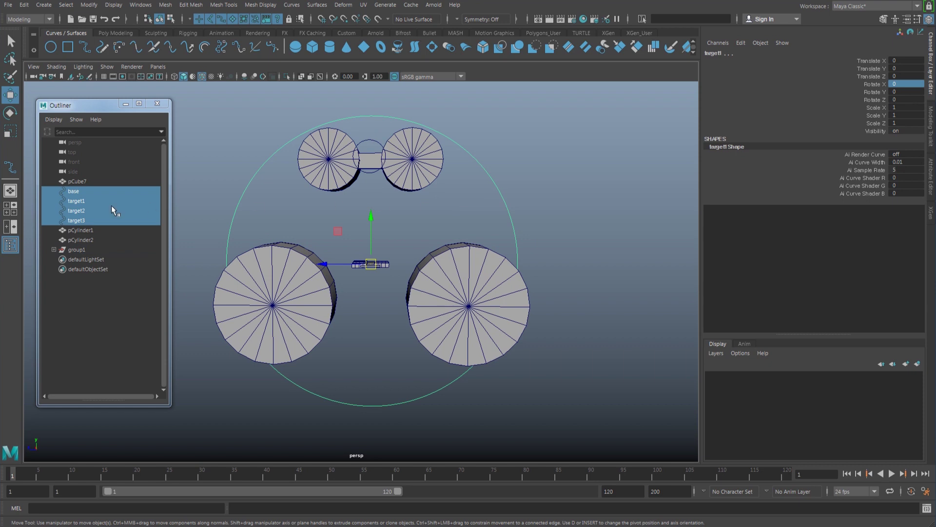
Create a blend shape with target1, target2 and target3 as targets and base as the deformed curve, and show its target weights.
{"action": "left_click", "coordinate": [81, 191]}
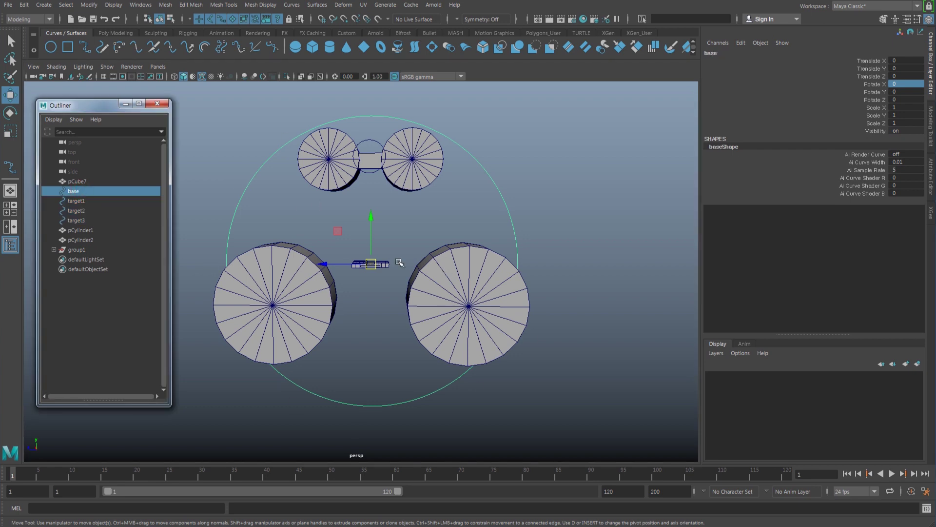
{"action": "left_click", "coordinate": [86, 201]}
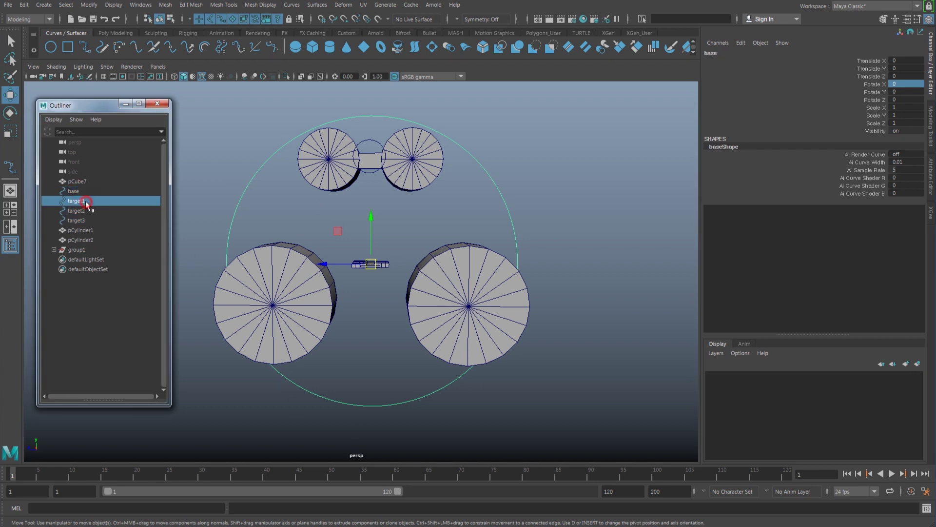
{"action": "left_click", "coordinate": [85, 219], "text": "shift"}
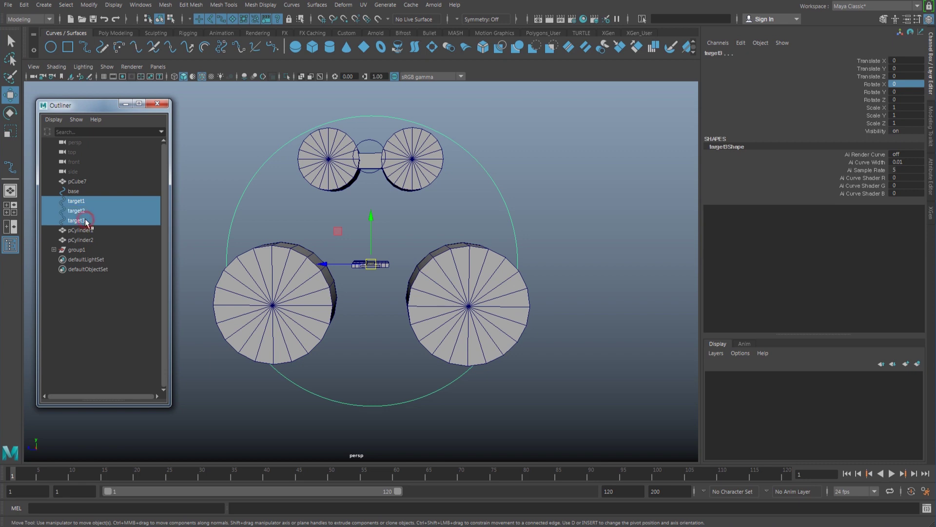
{"action": "left_click", "coordinate": [80, 191], "text": "ctrl"}
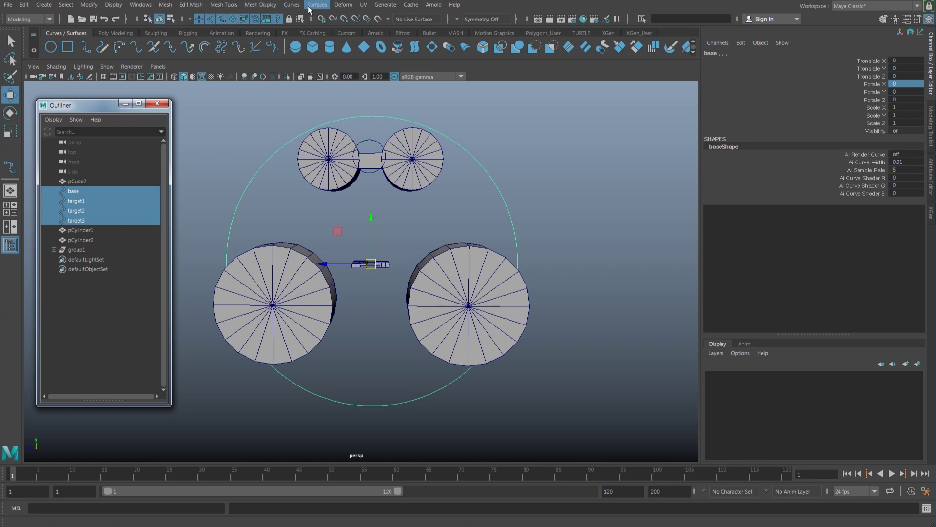
{"action": "left_click", "coordinate": [343, 6]}
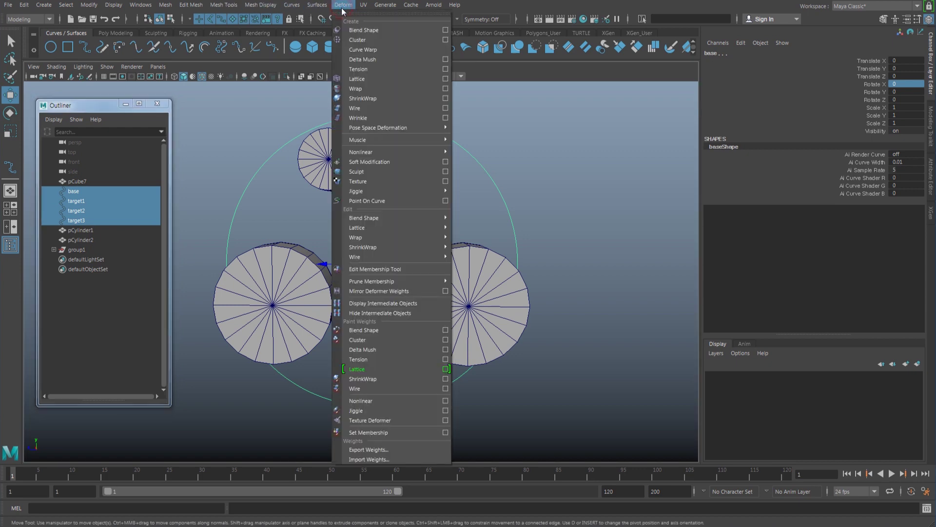
{"action": "left_click", "coordinate": [371, 30]}
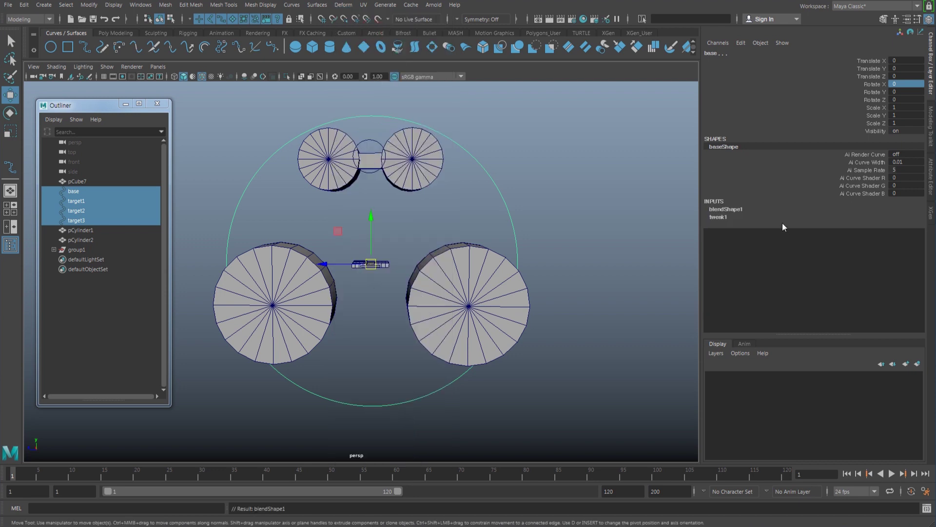
{"action": "left_click", "coordinate": [729, 211]}
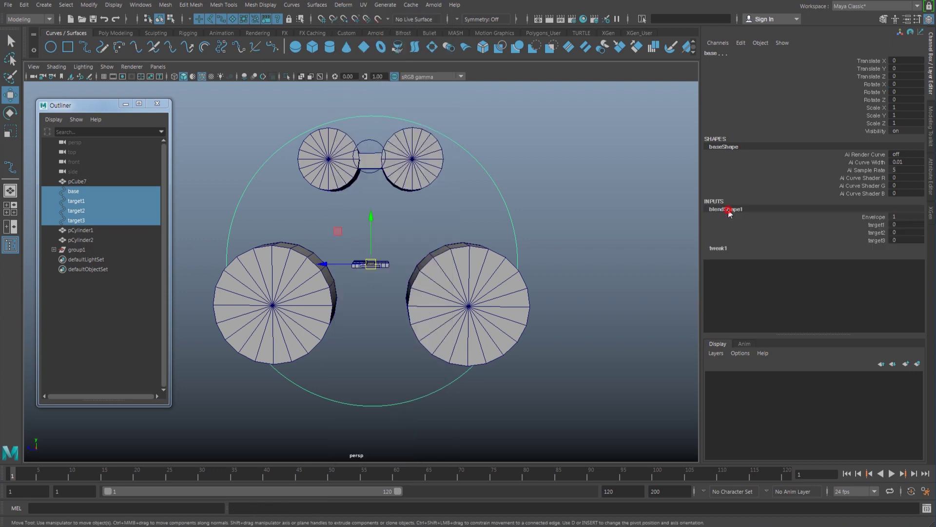
{"action": "left_click", "coordinate": [877, 230]}
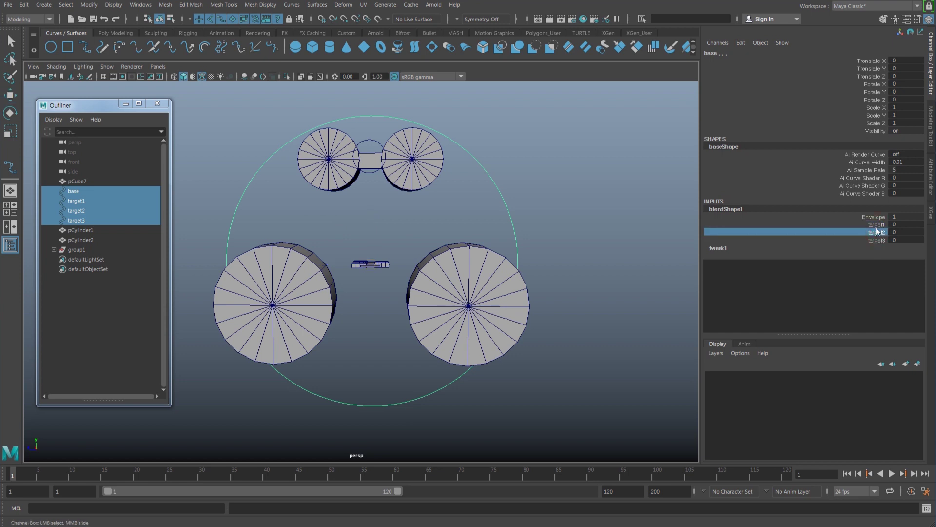
{"action": "left_click", "coordinate": [73, 191]}
{"action": "key", "text": "w"}
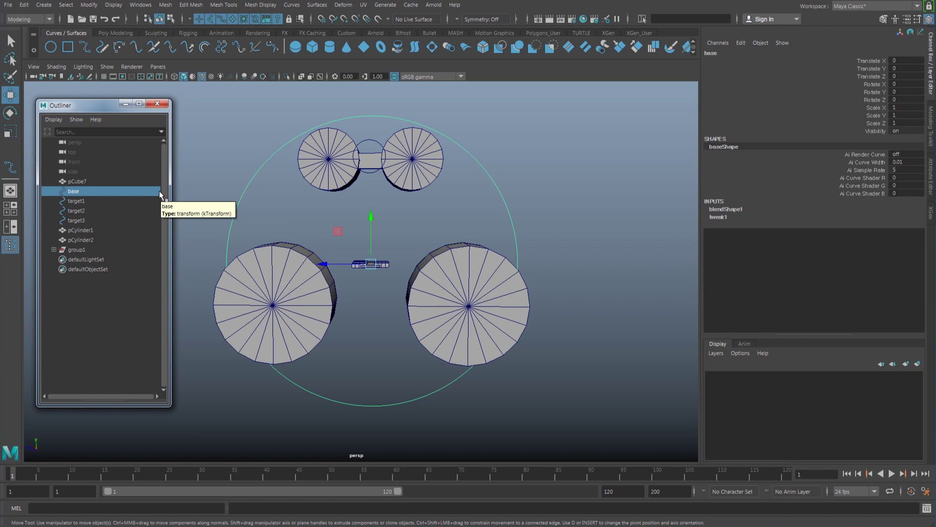
{"action": "middle_click_drag", "start_coordinate": [334, 212], "coordinate": [354, 216], "text": "alt"}
{"action": "left_click", "coordinate": [80, 201]}
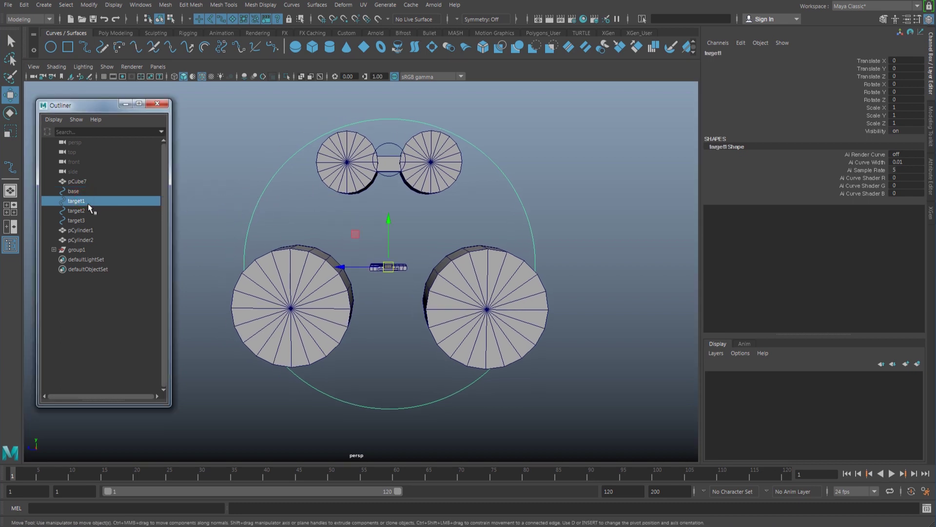
Try rotating the controller to 45 degrees around X, and set Rotate X back to 0.
{"action": "left_click", "coordinate": [385, 172]}
{"action": "key", "text": "e"}
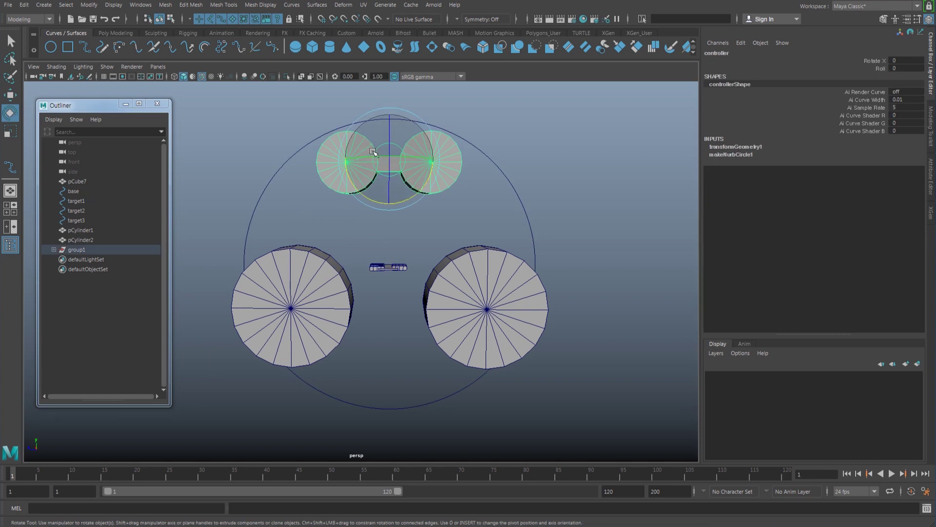
{"action": "left_click_drag", "start_coordinate": [353, 182], "coordinate": [412, 213]}
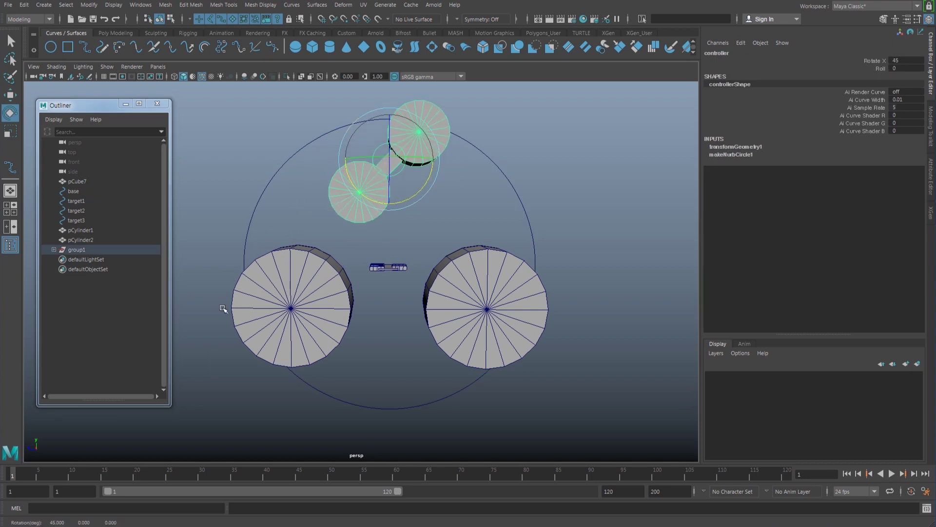
{"action": "mouse_move", "coordinate": [452, 337]}
{"action": "left_mouse_down", "text": "alt"}
{"action": "mouse_move", "coordinate": [445, 324]}
{"action": "mouse_move", "coordinate": [453, 326]}
{"action": "left_mouse_up", "text": "alt"}
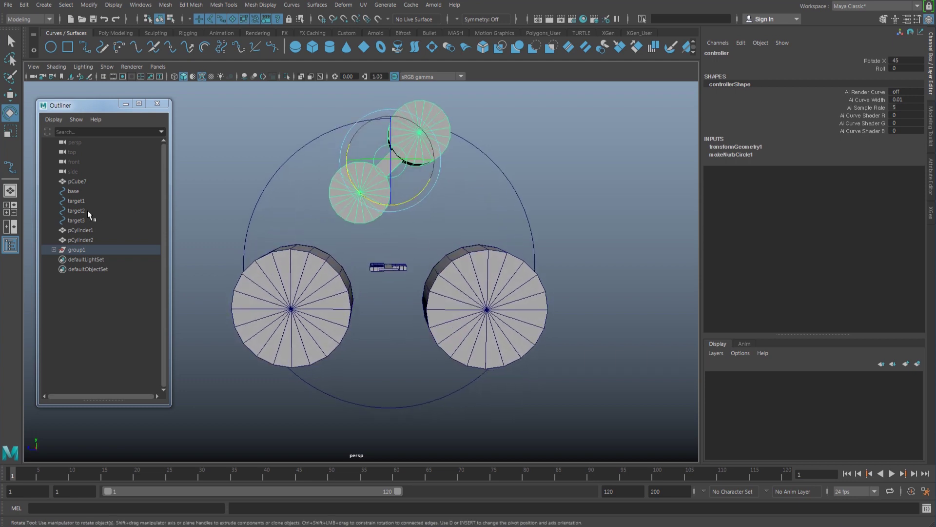
{"action": "double_click", "coordinate": [900, 60]}
{"action": "type", "text": "0"}
{"action": "key", "text": "Return"}
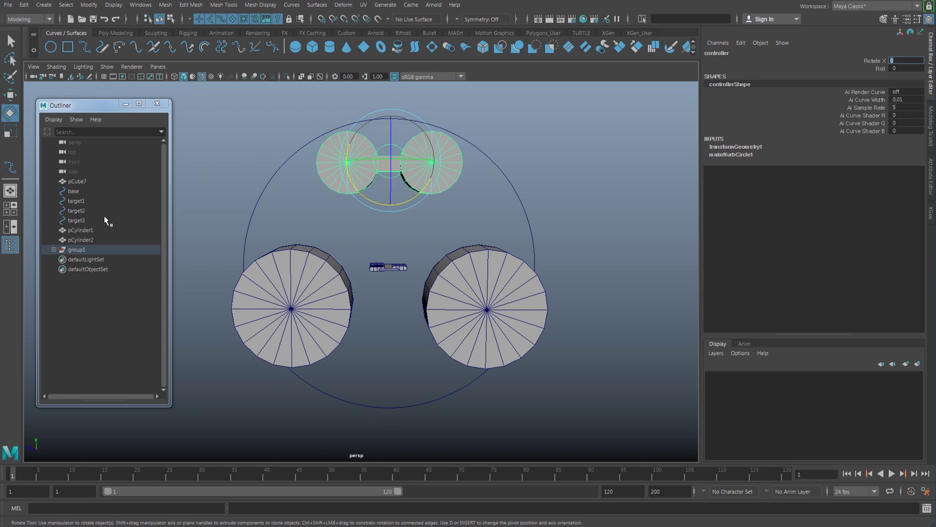
Try rotating the controller to -45 degrees around X, and undo the rotation.
{"action": "left_click", "coordinate": [89, 221]}
{"action": "left_click", "coordinate": [395, 177]}
{"action": "left_click_drag", "start_coordinate": [416, 193], "coordinate": [352, 217]}
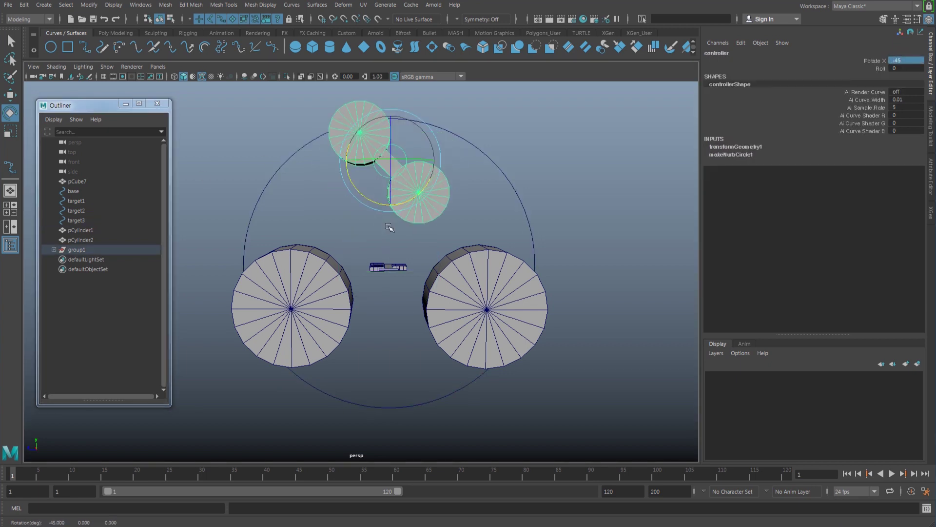
{"action": "key", "text": "ctrl+z"}
{"action": "left_click_drag", "start_coordinate": [428, 250], "coordinate": [425, 249], "text": "alt"}
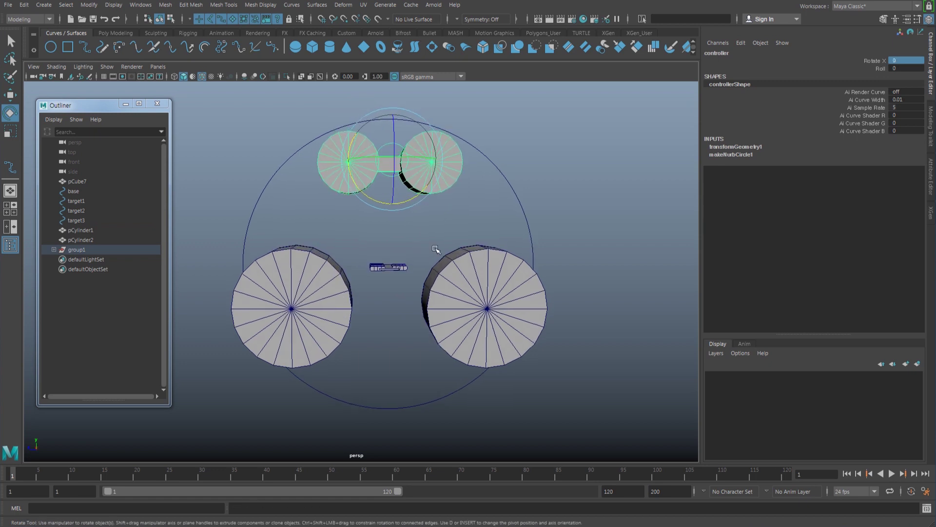